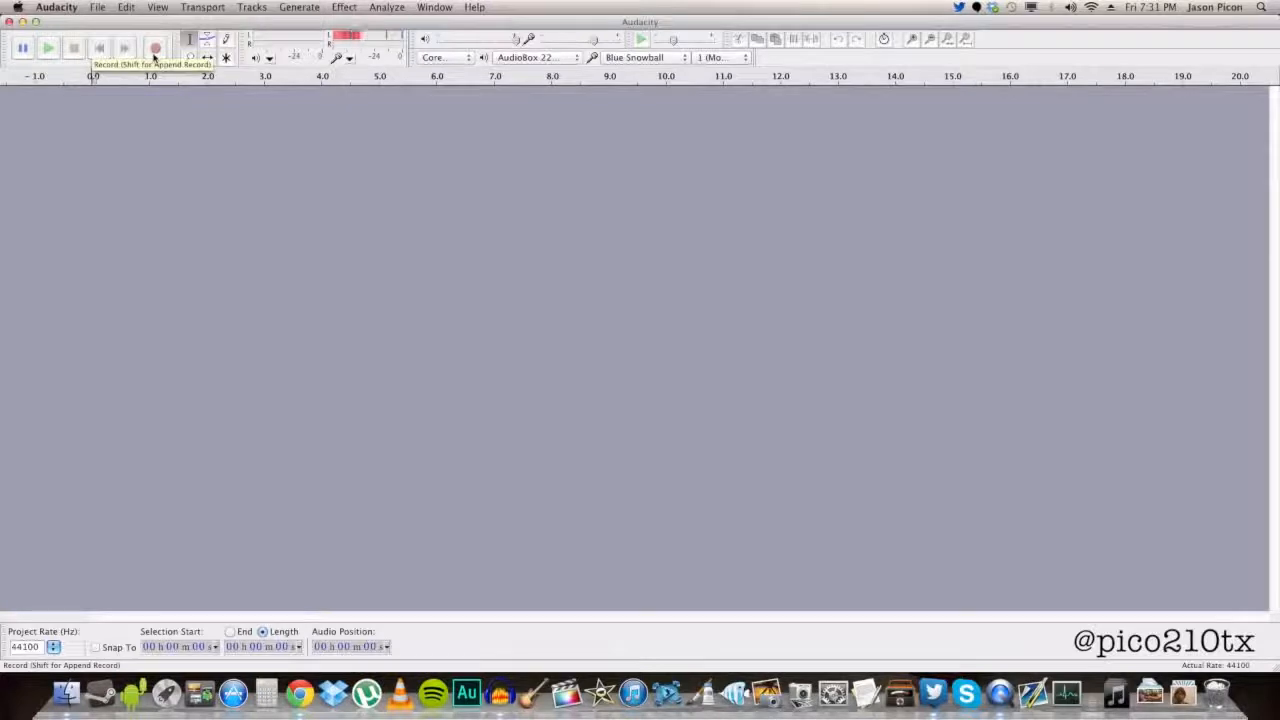
Step: Record a mono voice clip about 11 seconds long, starting with about 5 seconds of silence, and play back its spoken part
left_click(155, 49)
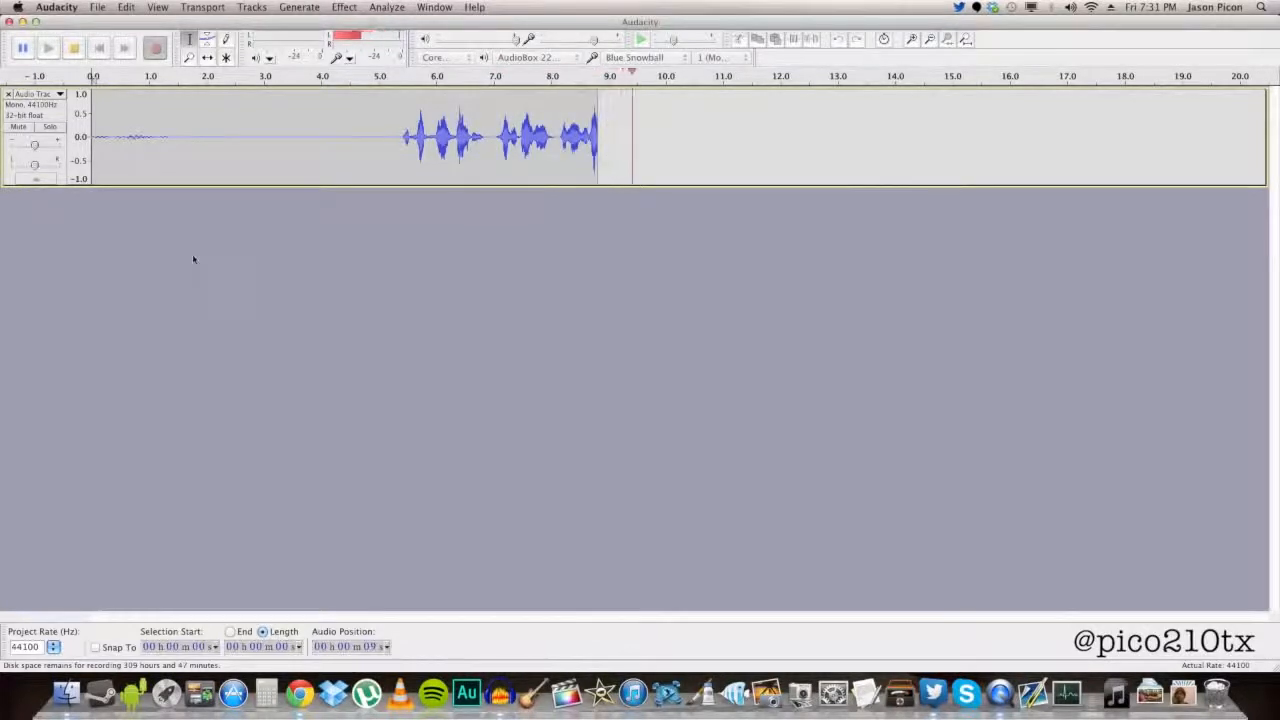
left_click(73, 49)
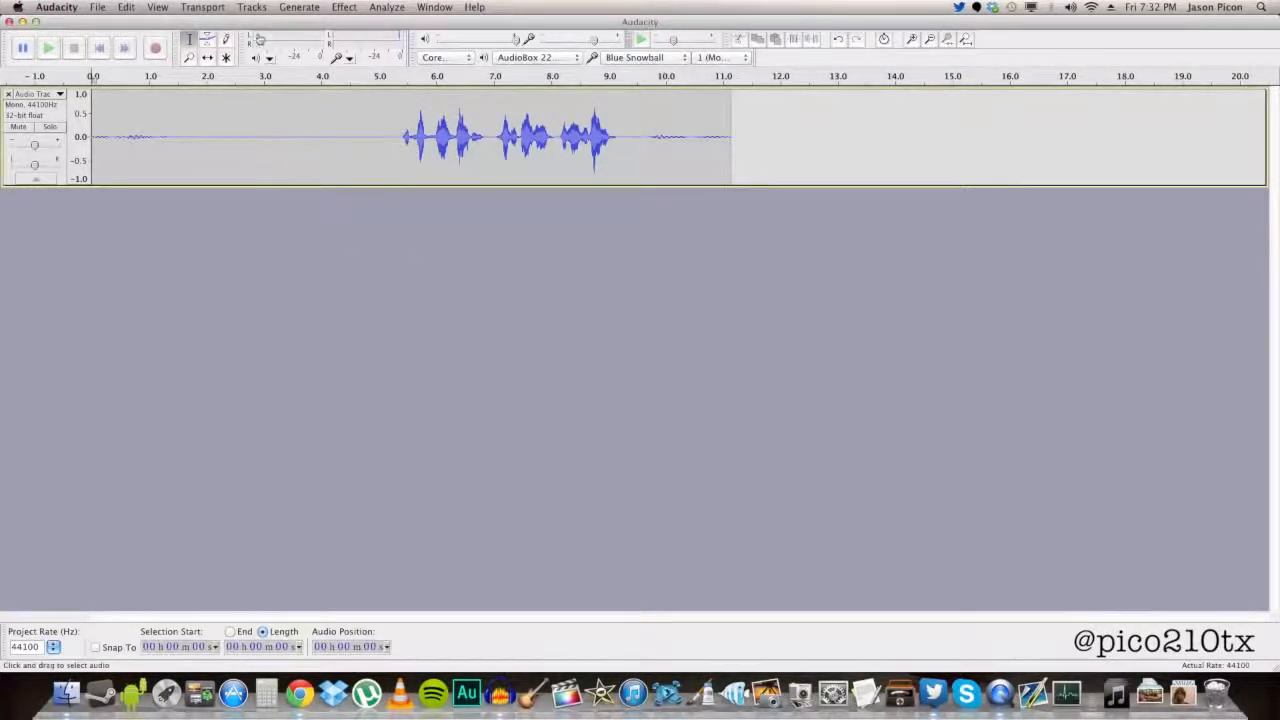
left_click(367, 131)
key("space")
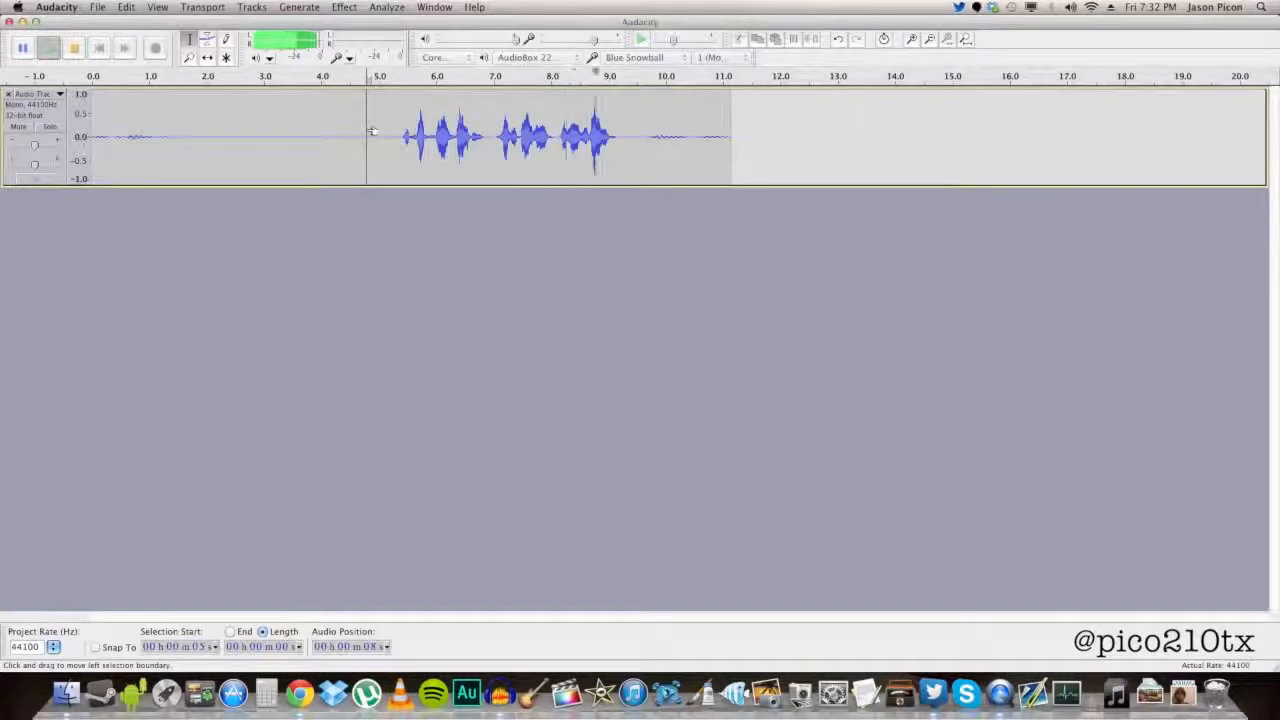
key("space")
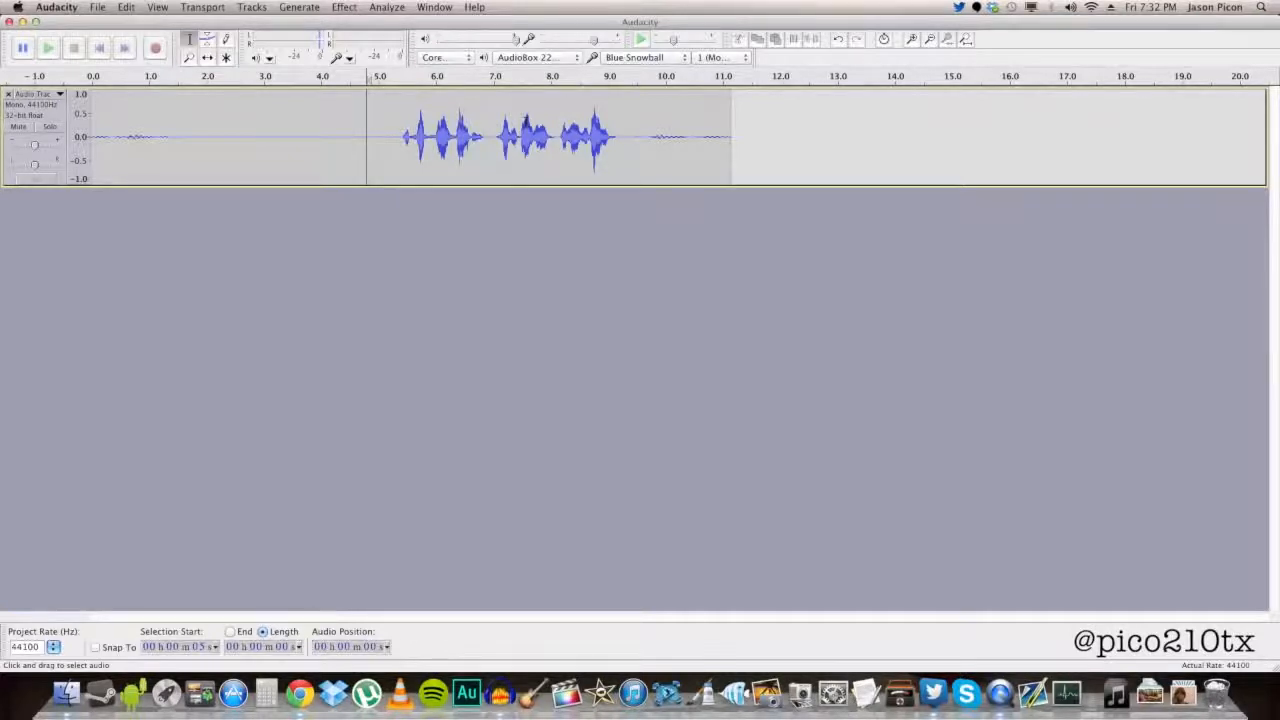
Step: Capture a Noise Removal profile from the silent first 5 seconds of the track
left_click(389, 132)
left_click_drag(389, 132, 63, 129)
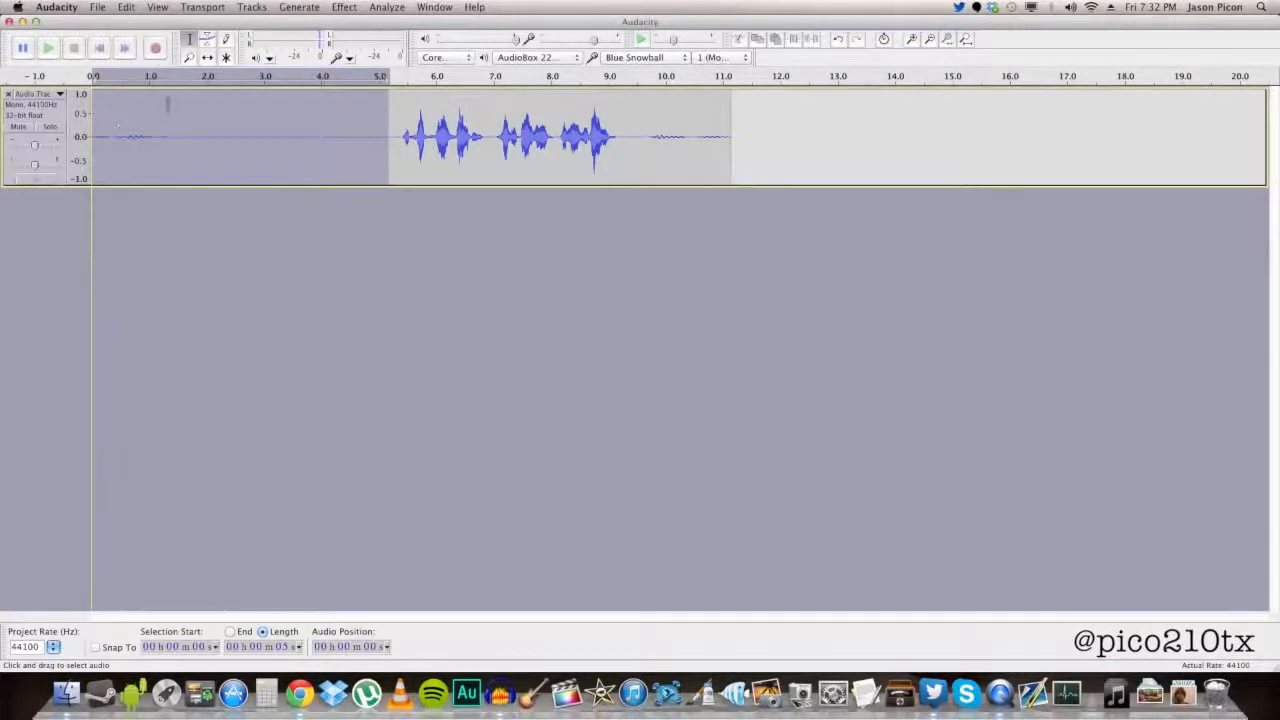
left_click(343, 8)
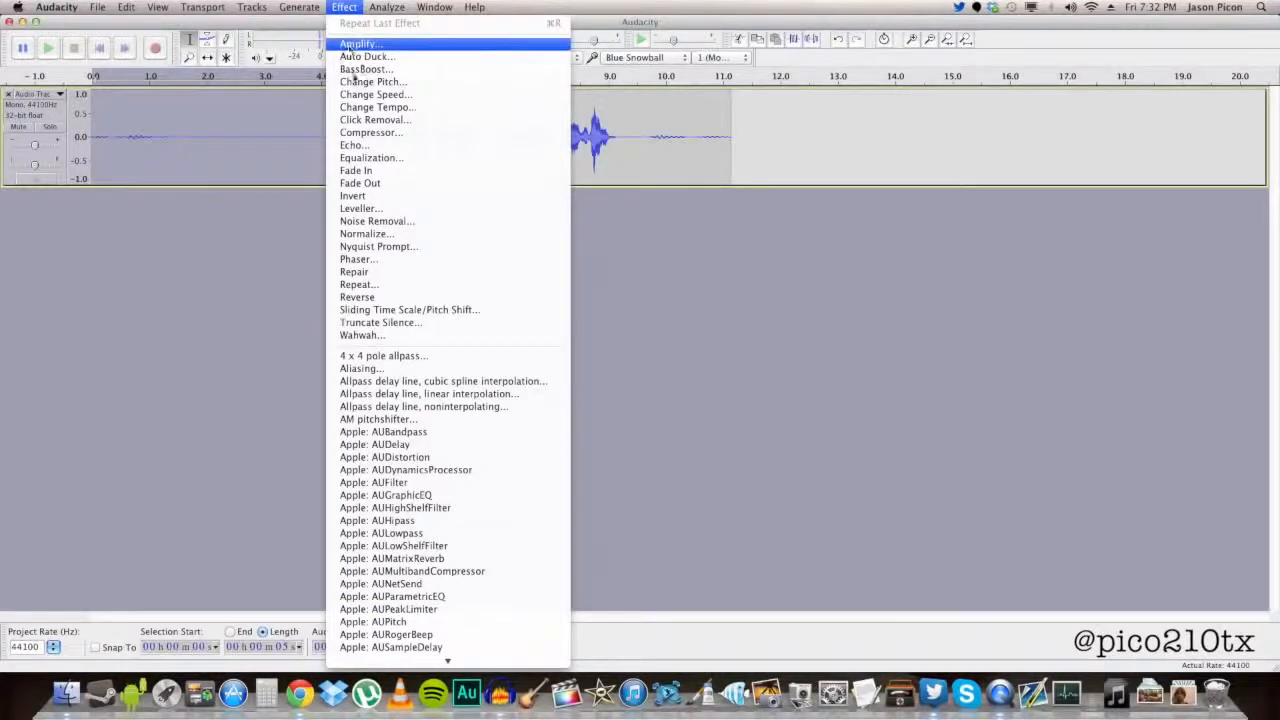
left_click(373, 221)
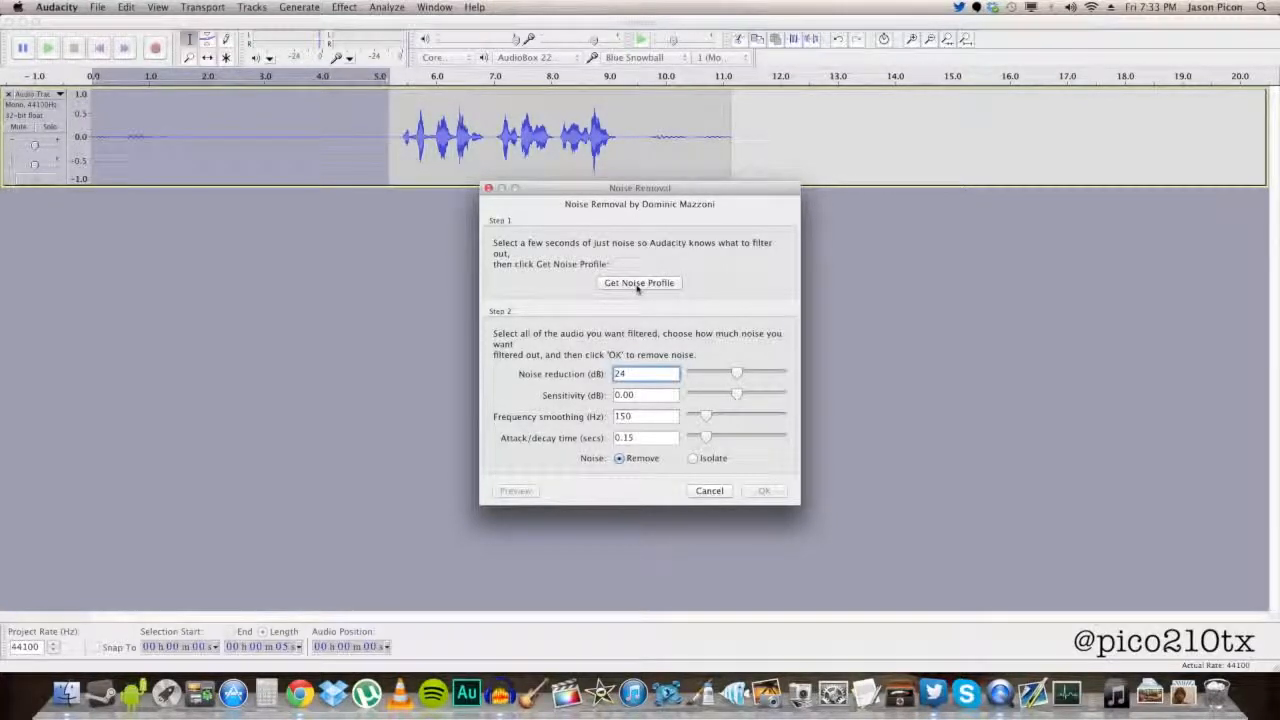
left_click(639, 284)
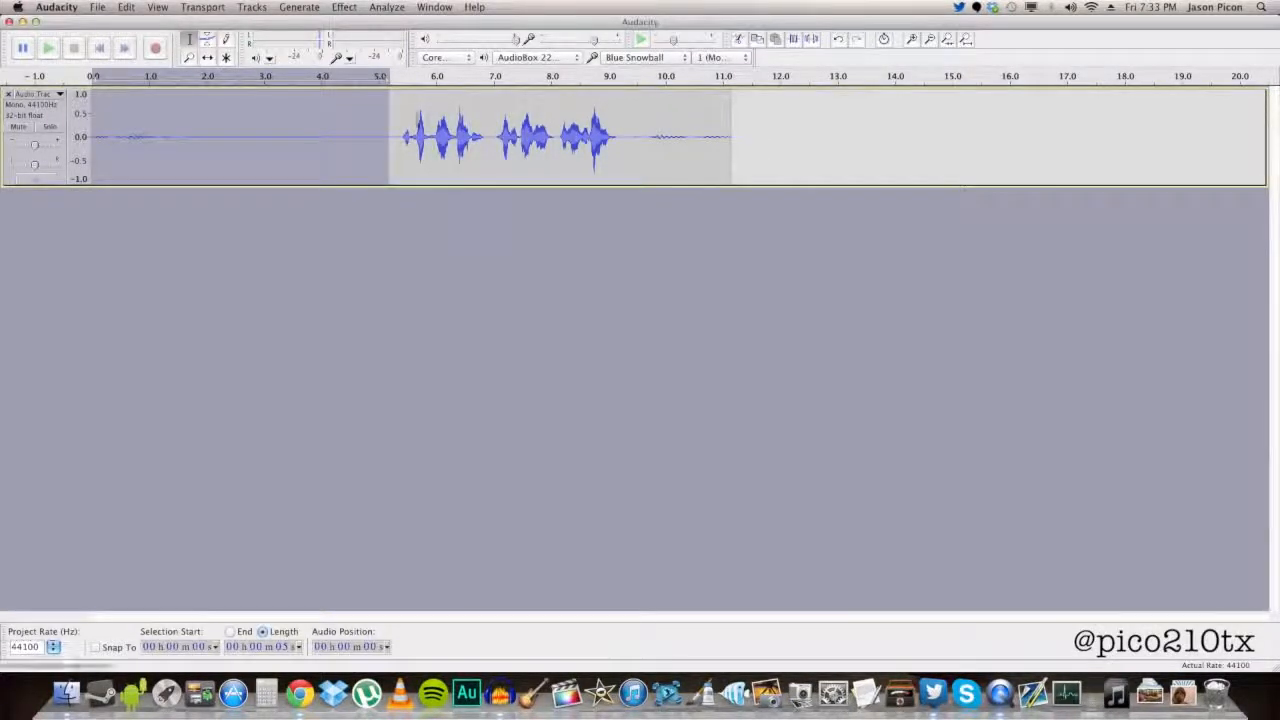
Step: Apply Noise Removal to the whole track with 24 dB noise reduction, 0.00 dB sensitivity, 150 Hz smoothing and 0.15 s attack/decay
double_click(432, 133)
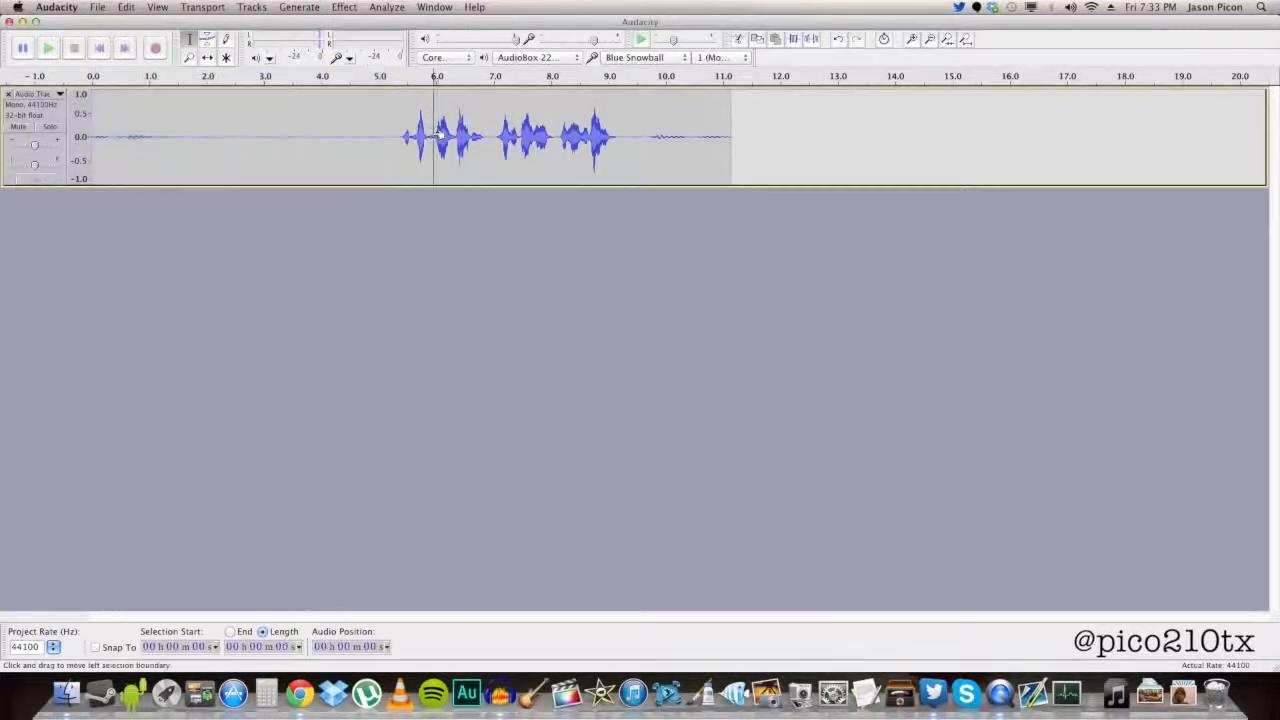
left_click(346, 8)
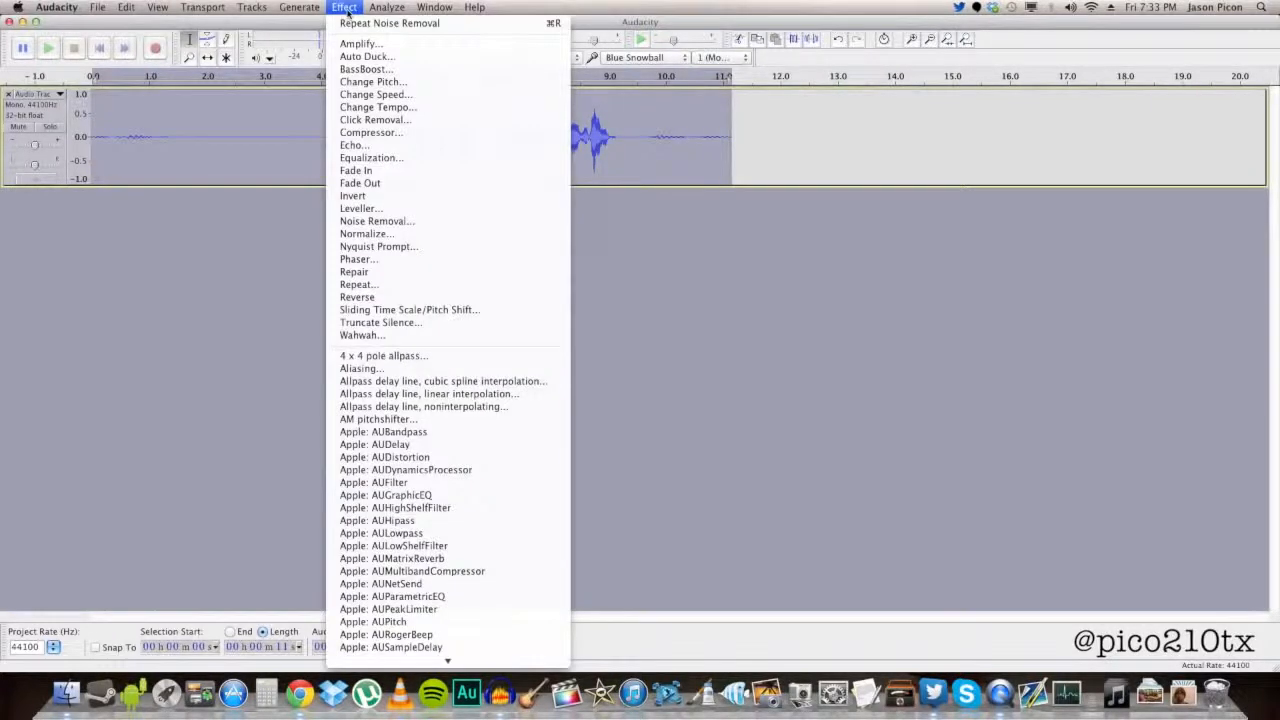
left_click(387, 221)
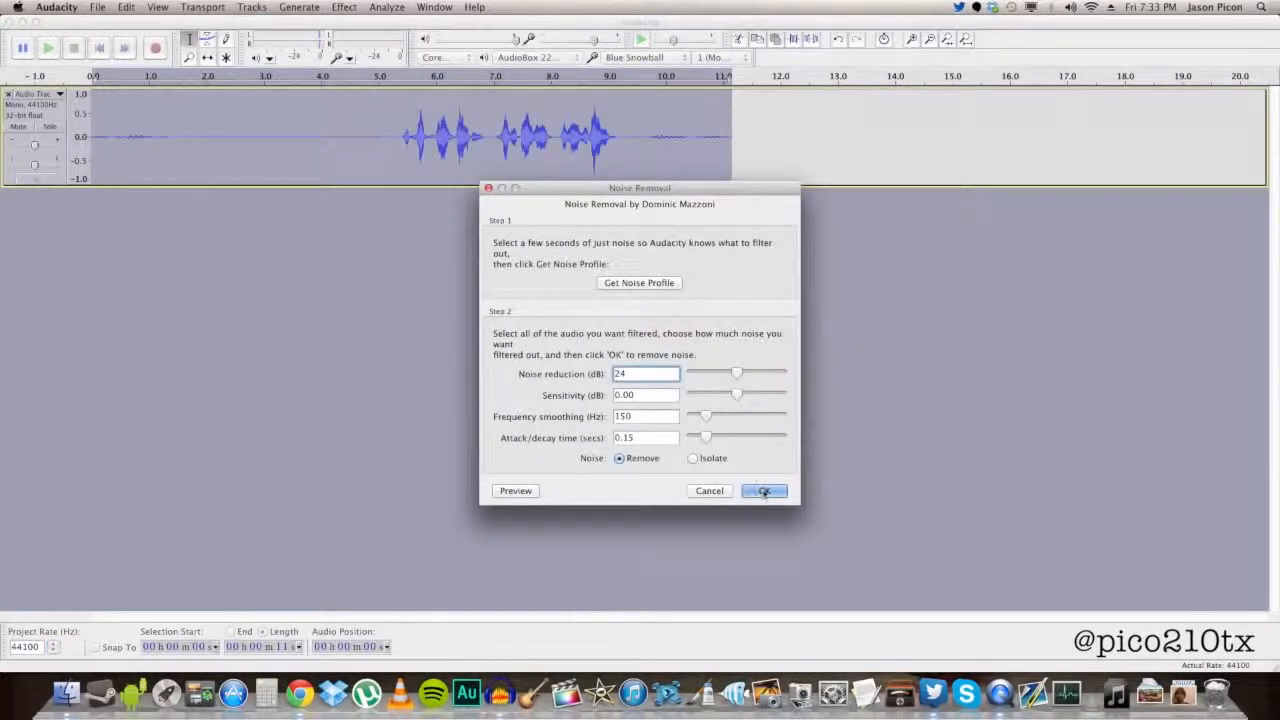
left_click(763, 491)
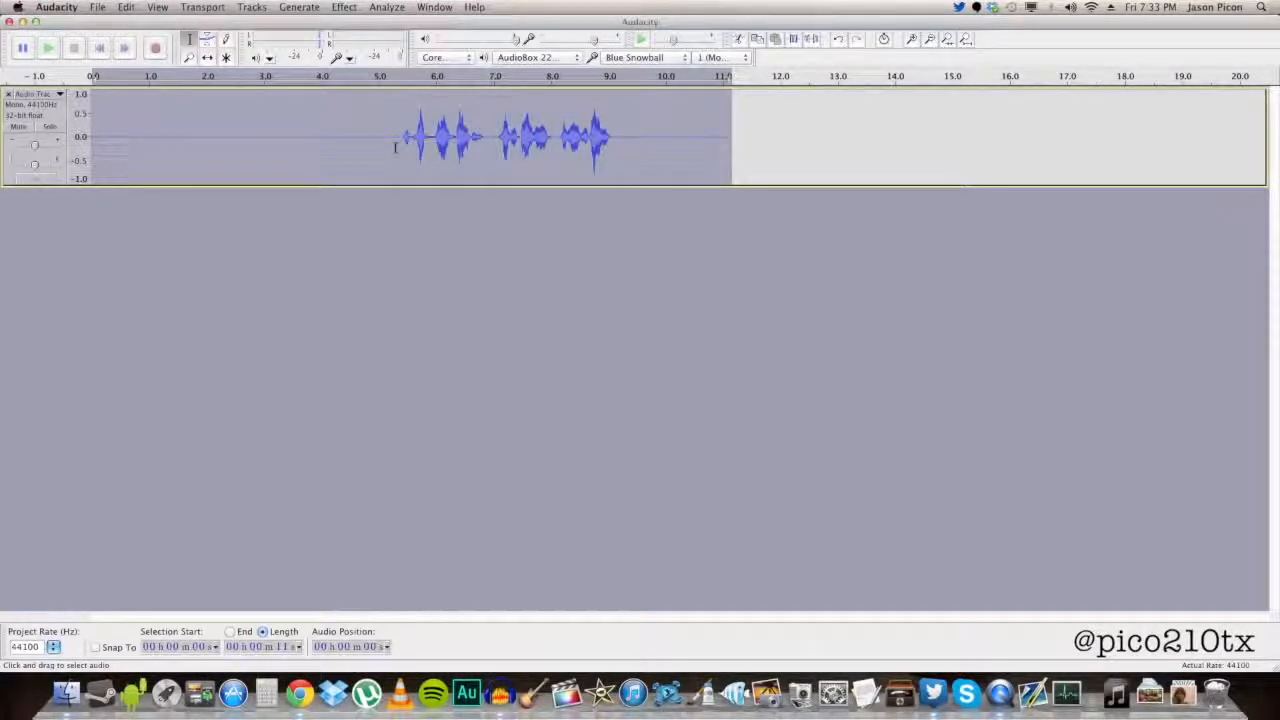
Step: Normalize the whole track to a maximum amplitude of -1.0 dB, removing any DC offset
left_click(350, 8)
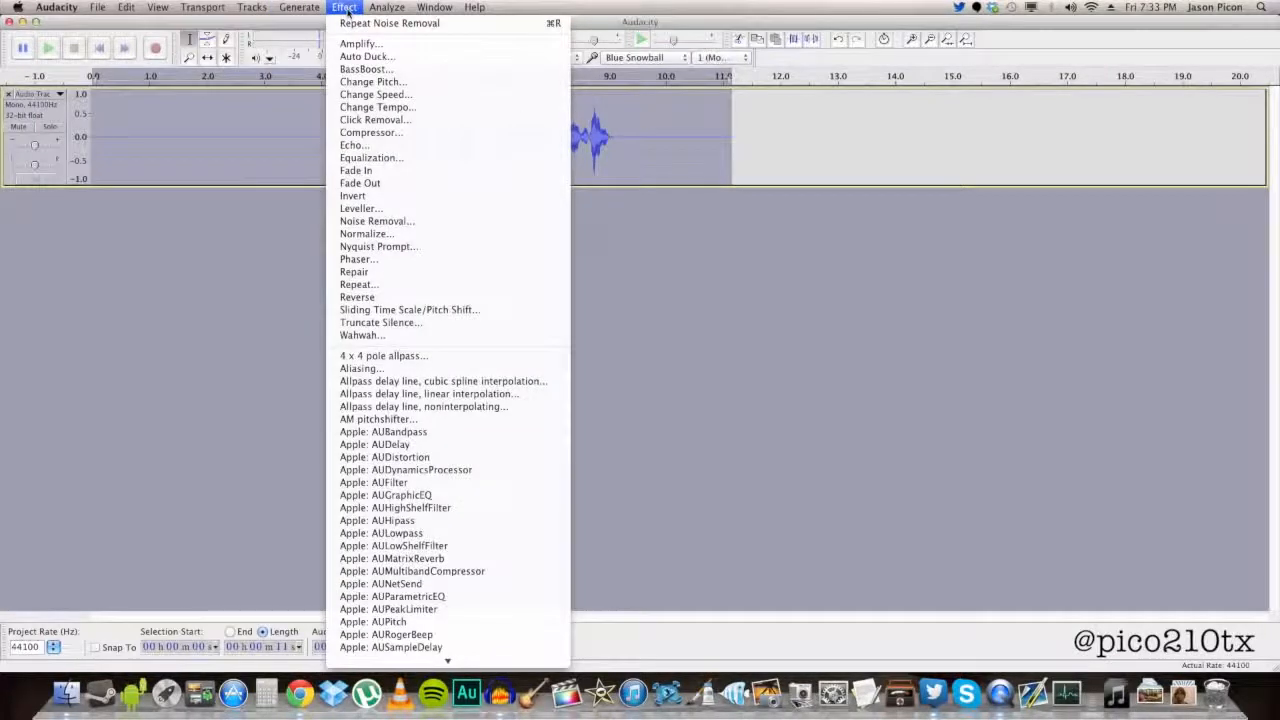
left_click(394, 234)
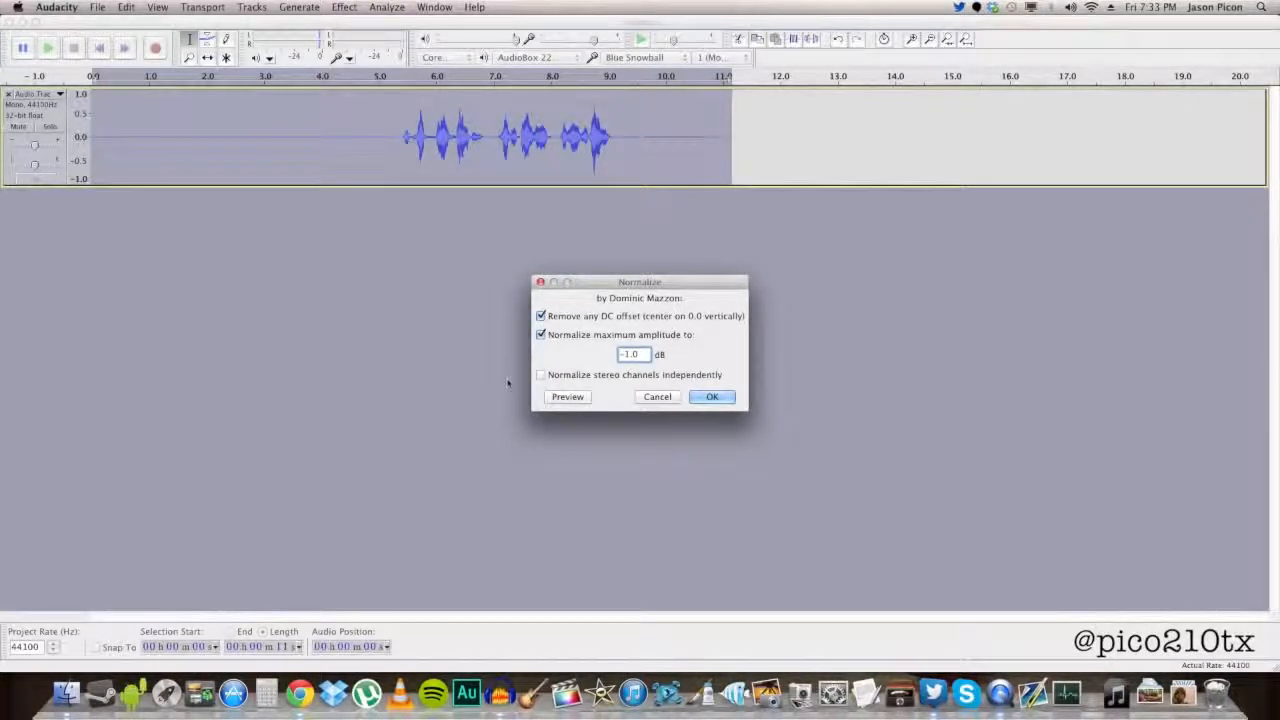
left_click(712, 398)
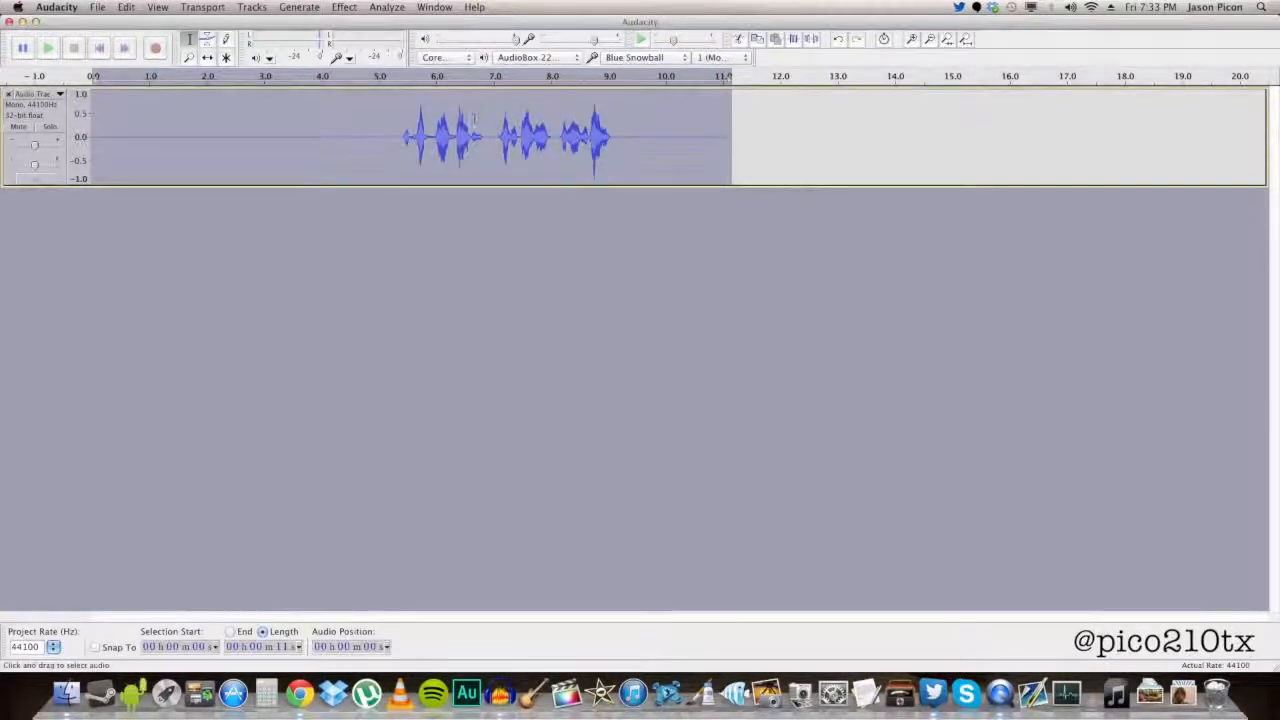
Step: Compress the whole track with threshold -18 dB, noise floor -40 dB, ratio 2:1, attack 0.5 secs and decay 1.0 secs, without make-up gain
left_click(398, 136)
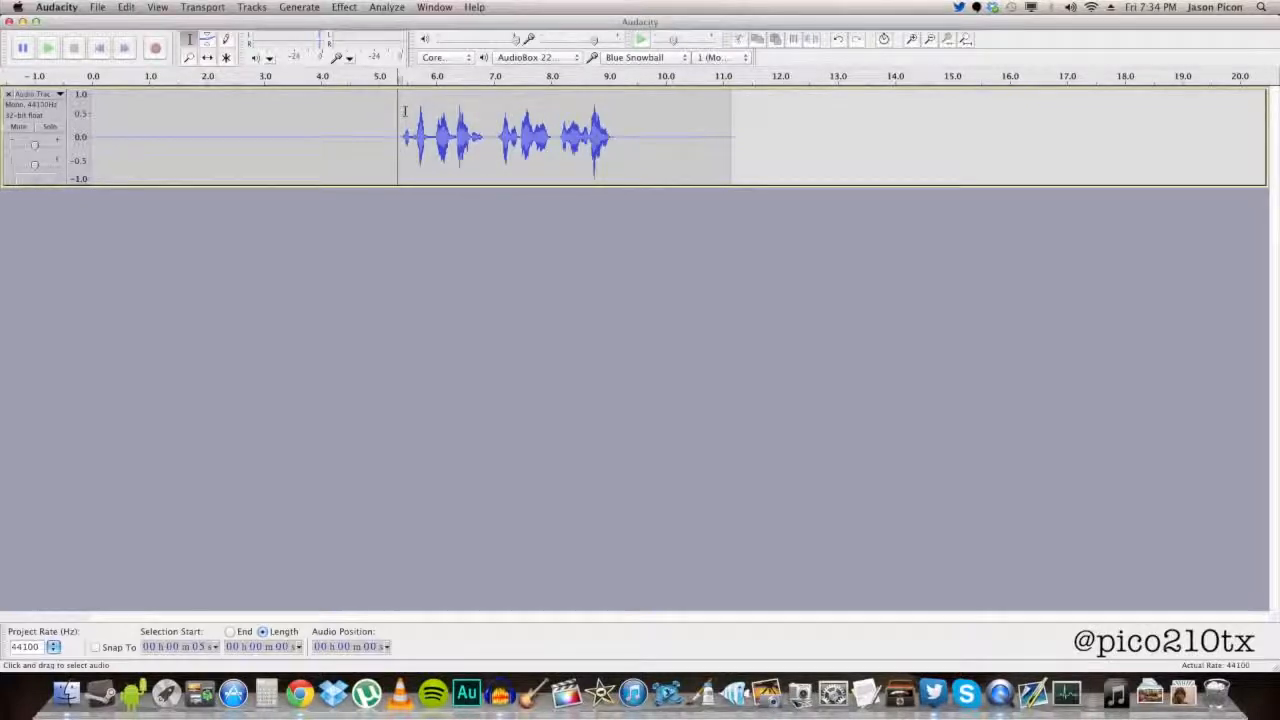
left_click(346, 10)
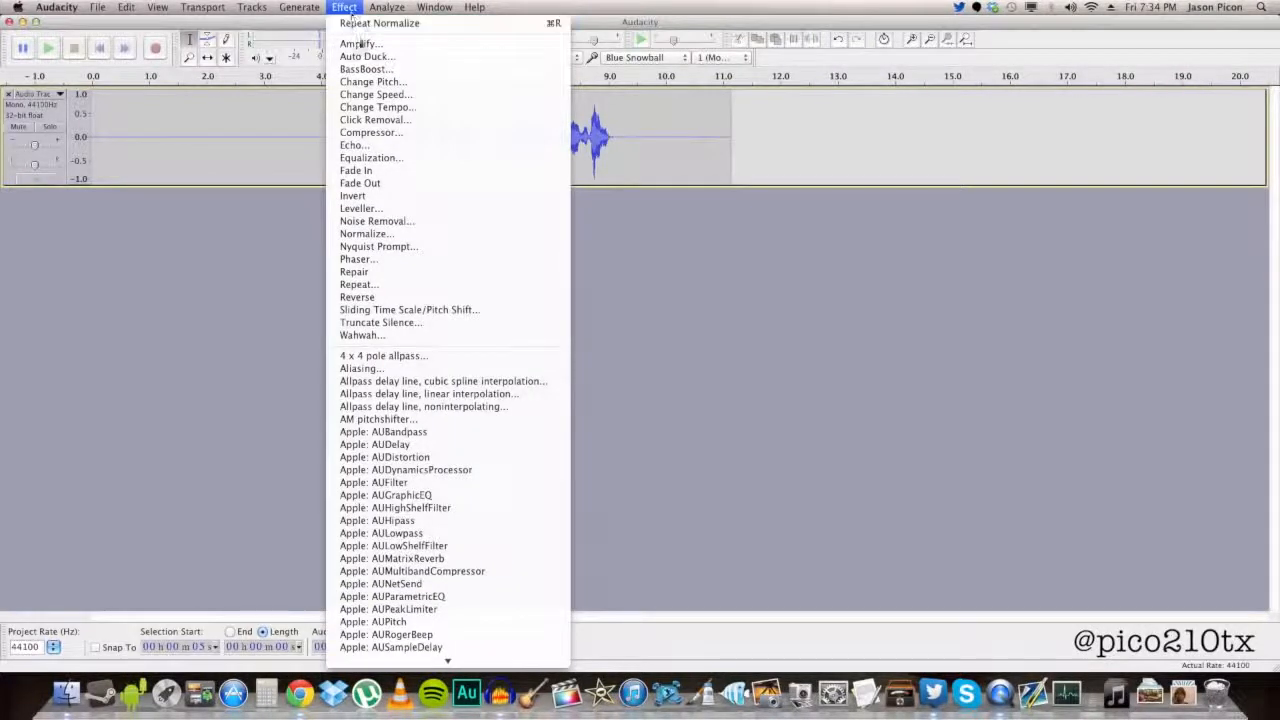
left_click(378, 132)
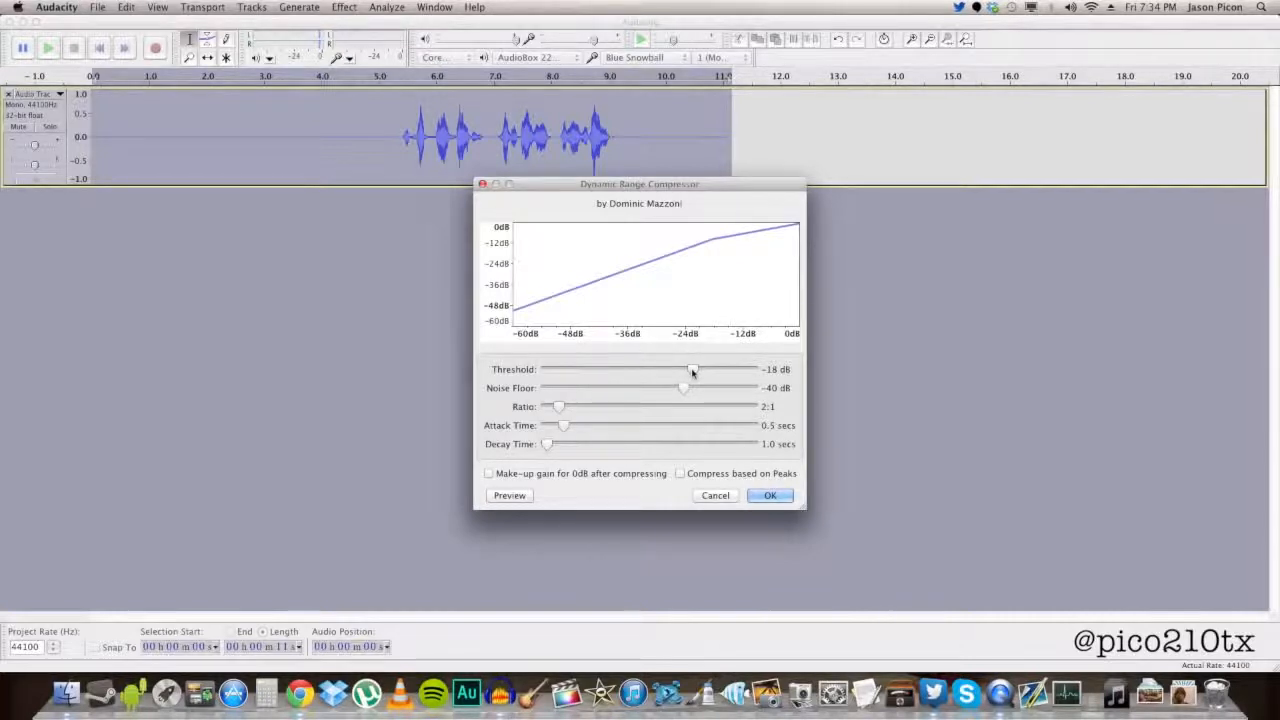
left_click_drag(692, 371, 693, 369)
left_click(770, 495)
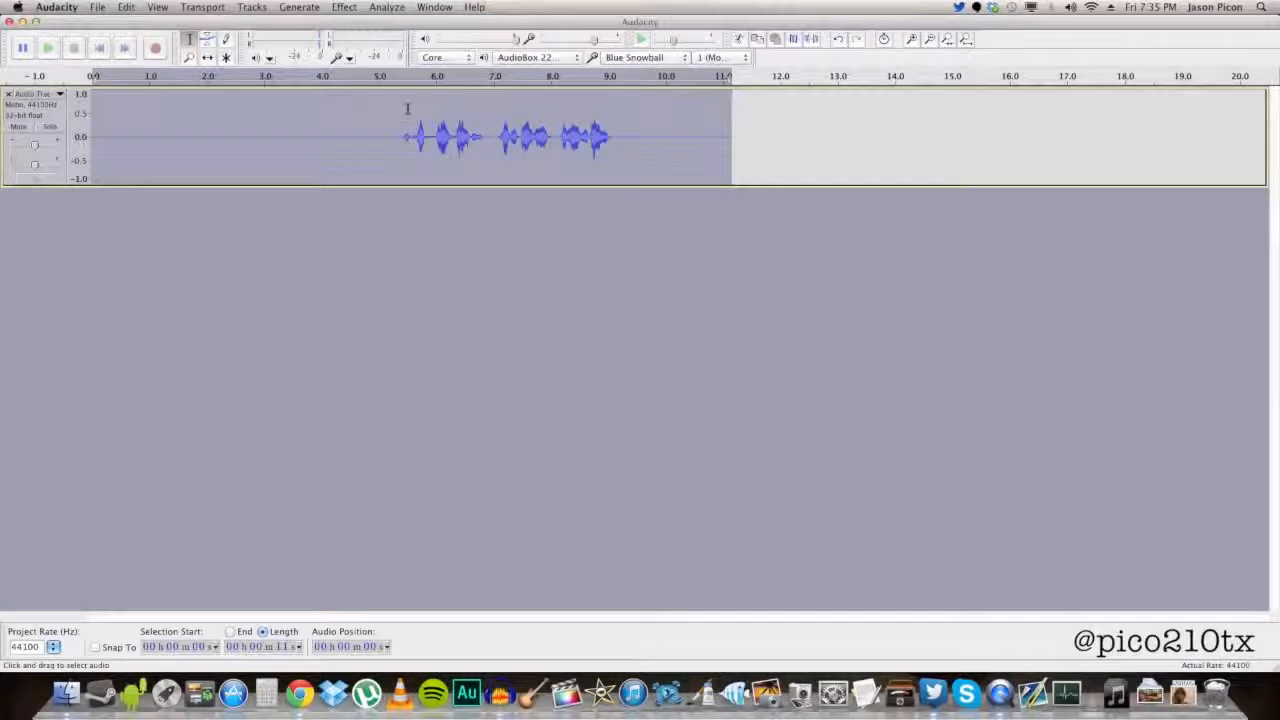
Step: Apply Equalization to the whole track using the Bass Boost curve
left_click(352, 7)
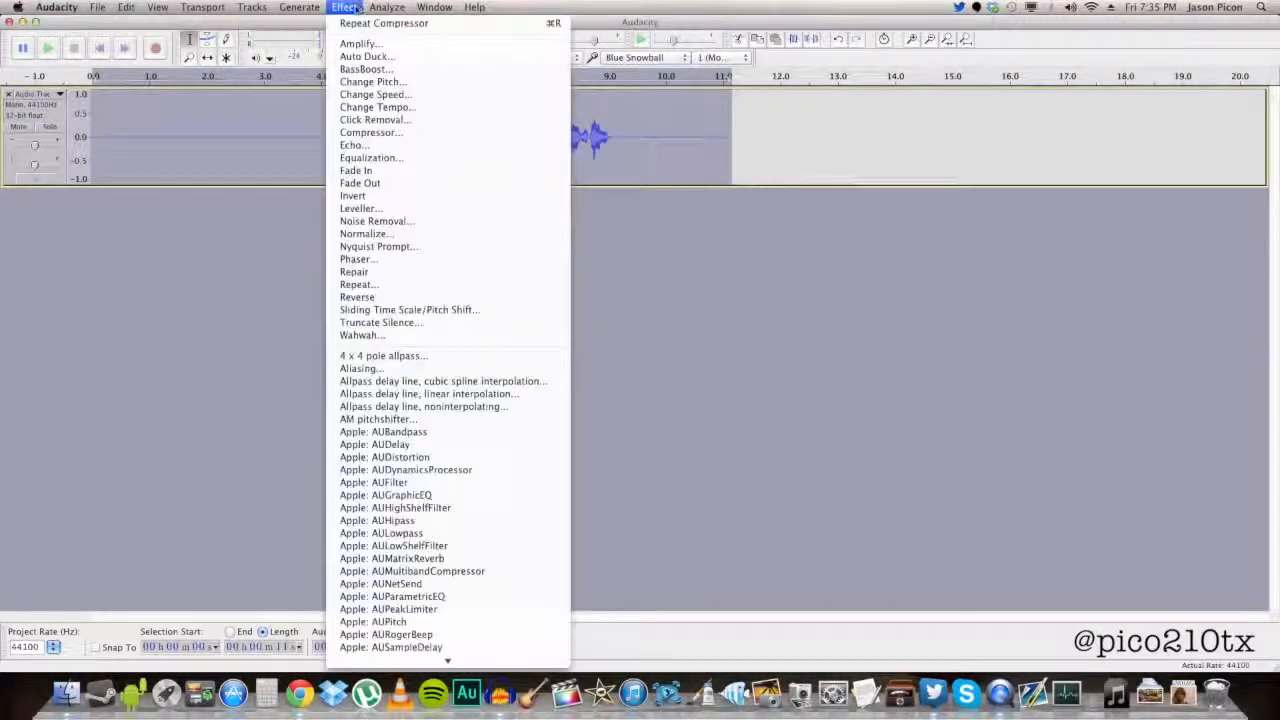
left_click(380, 158)
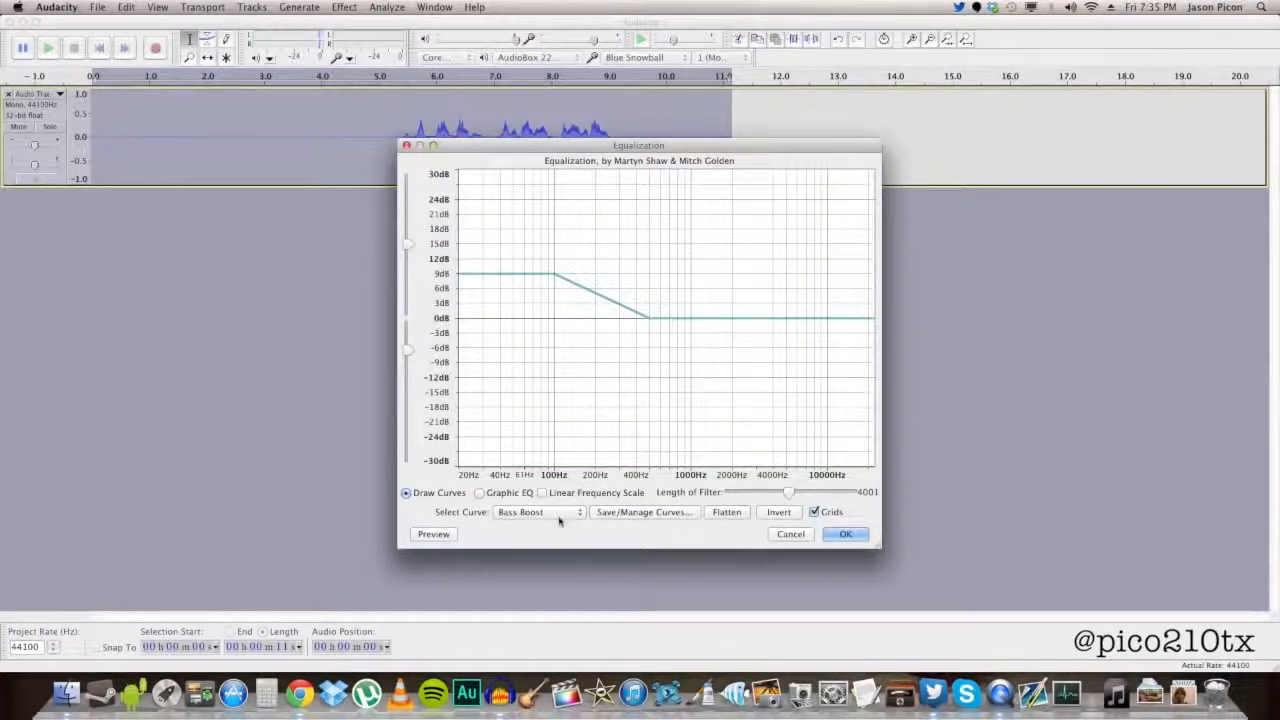
left_click(510, 515)
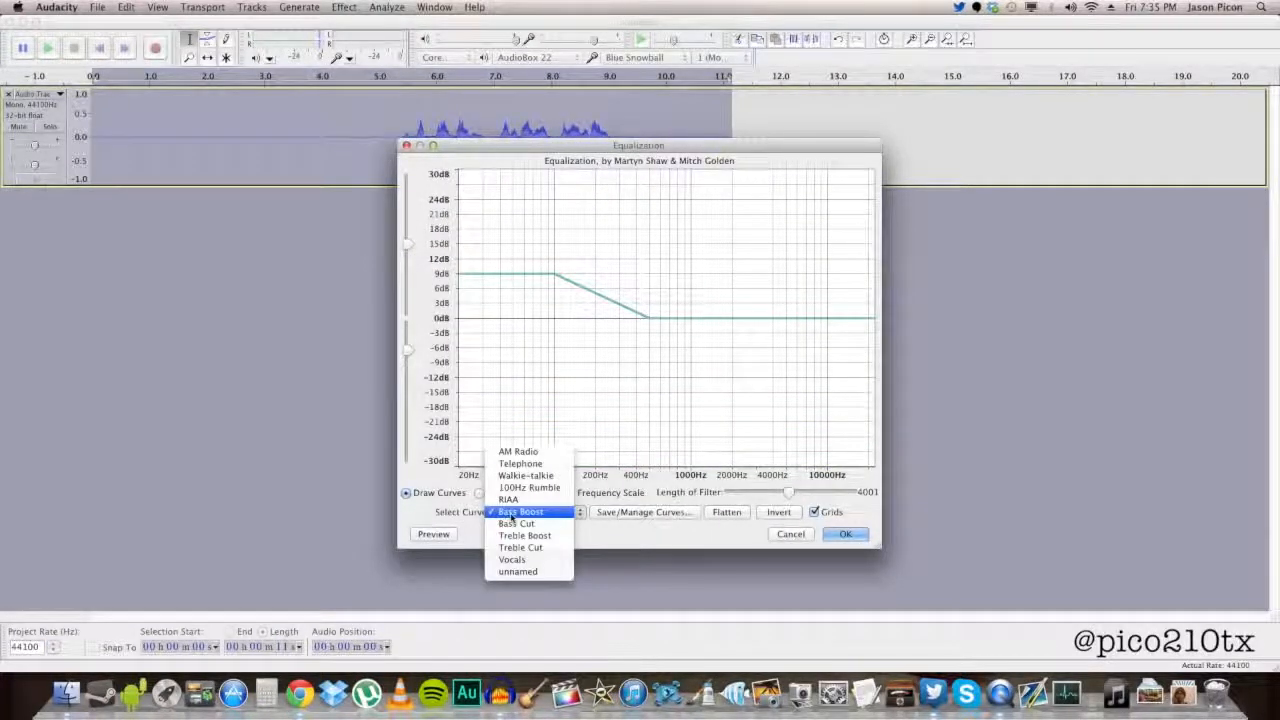
left_click(512, 517)
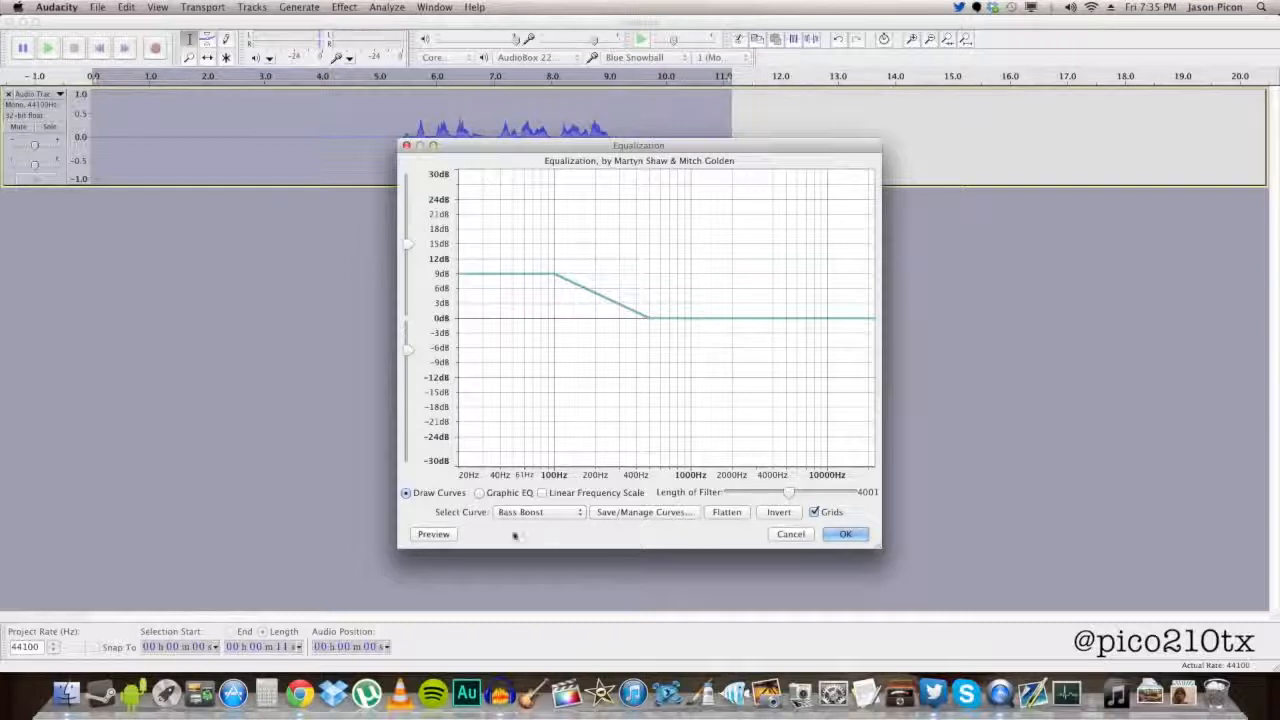
left_click(846, 535)
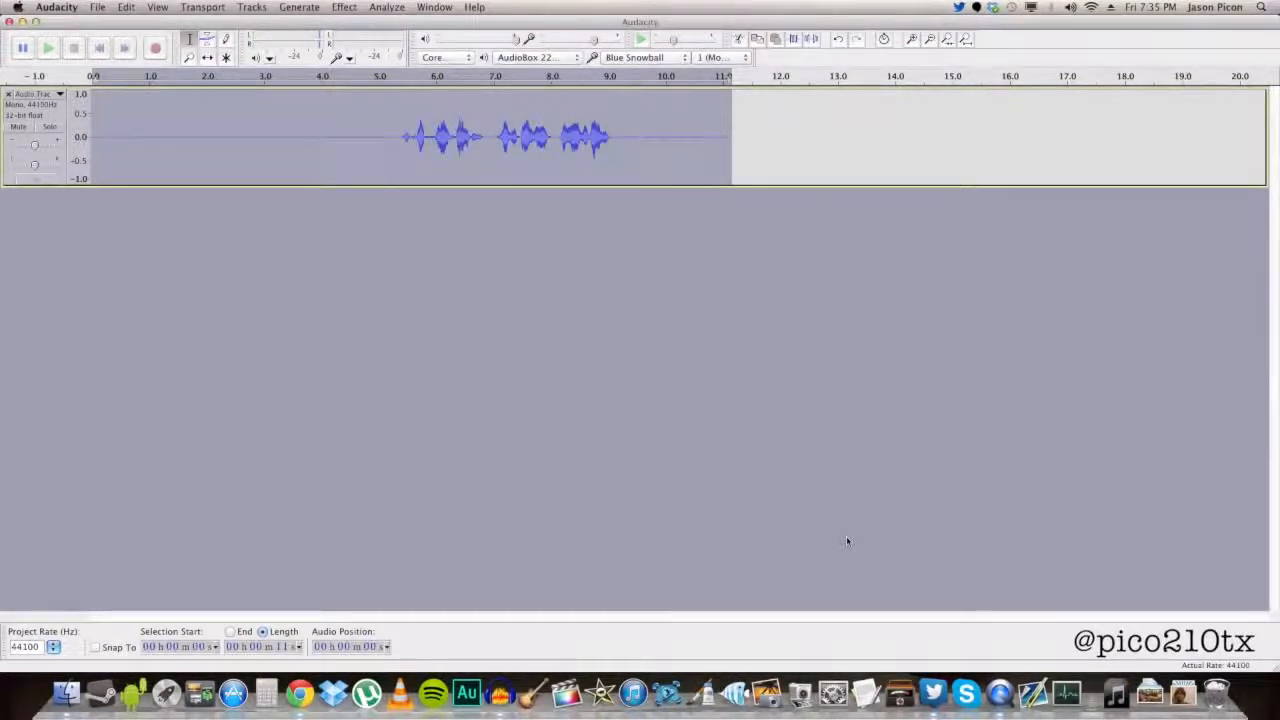
Step: Apply a second Equalization pass to the whole track using the Treble Boost curve
left_click(348, 9)
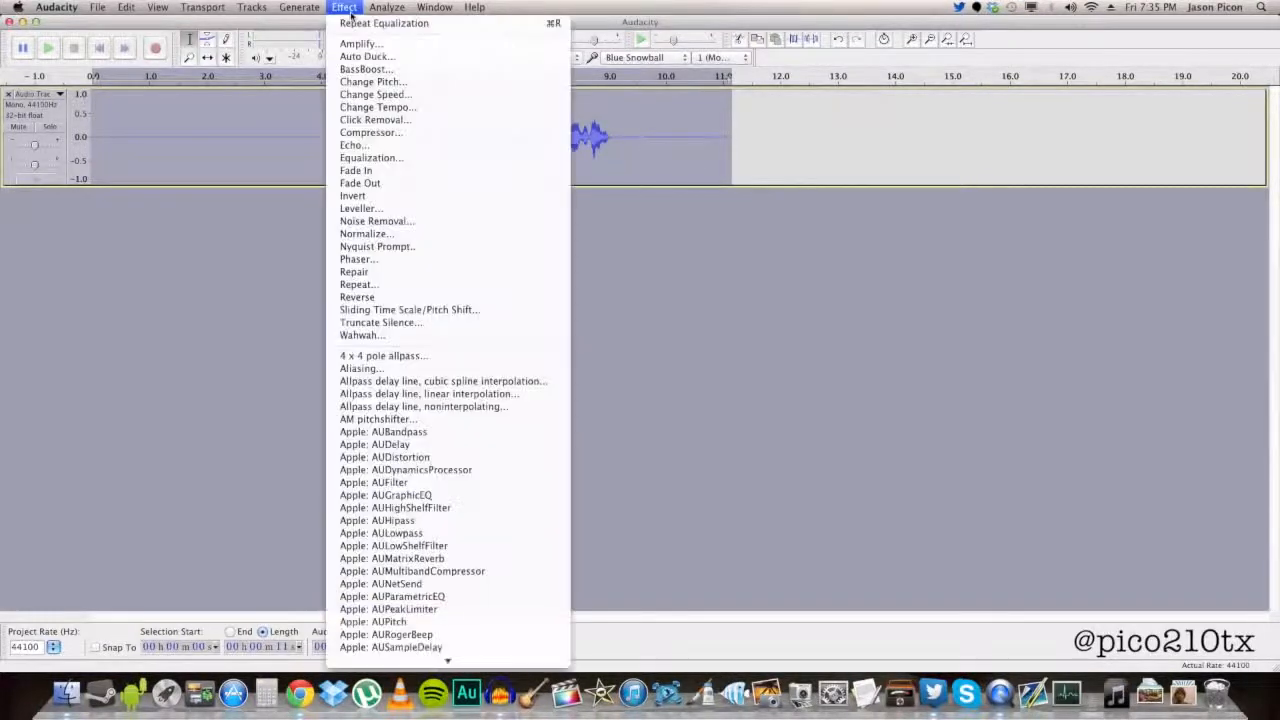
left_click(386, 161)
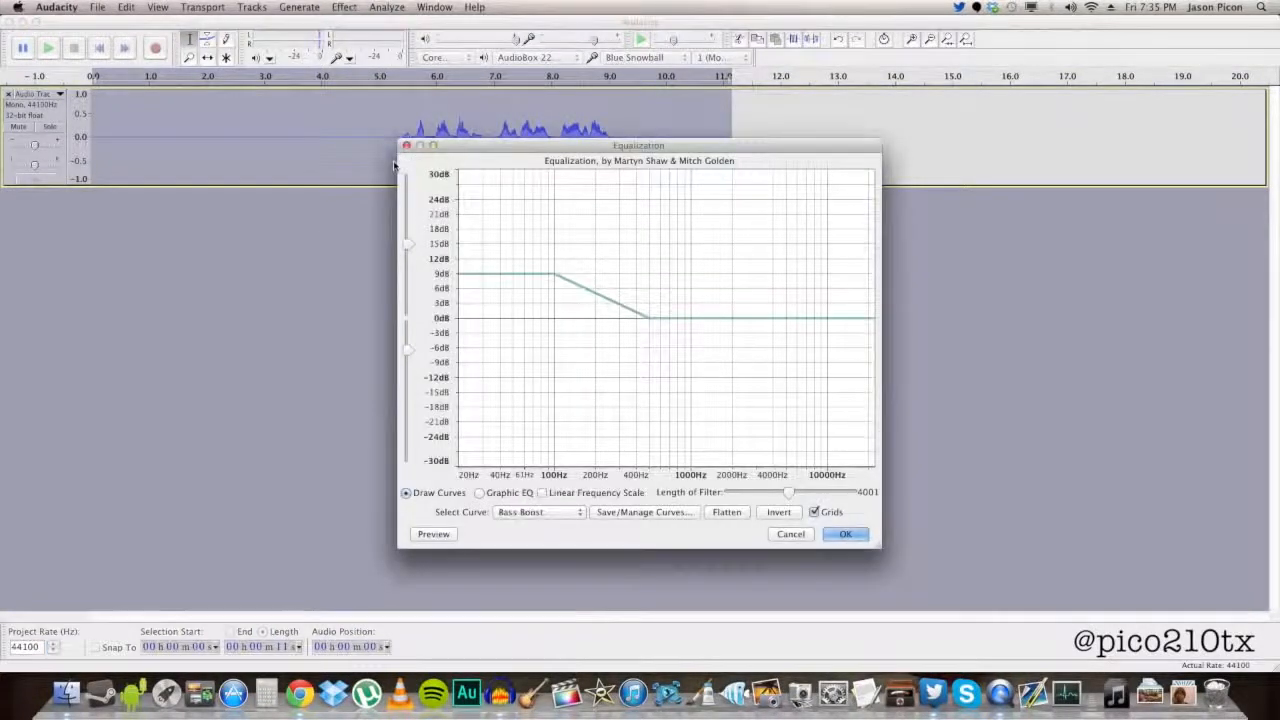
left_click(552, 514)
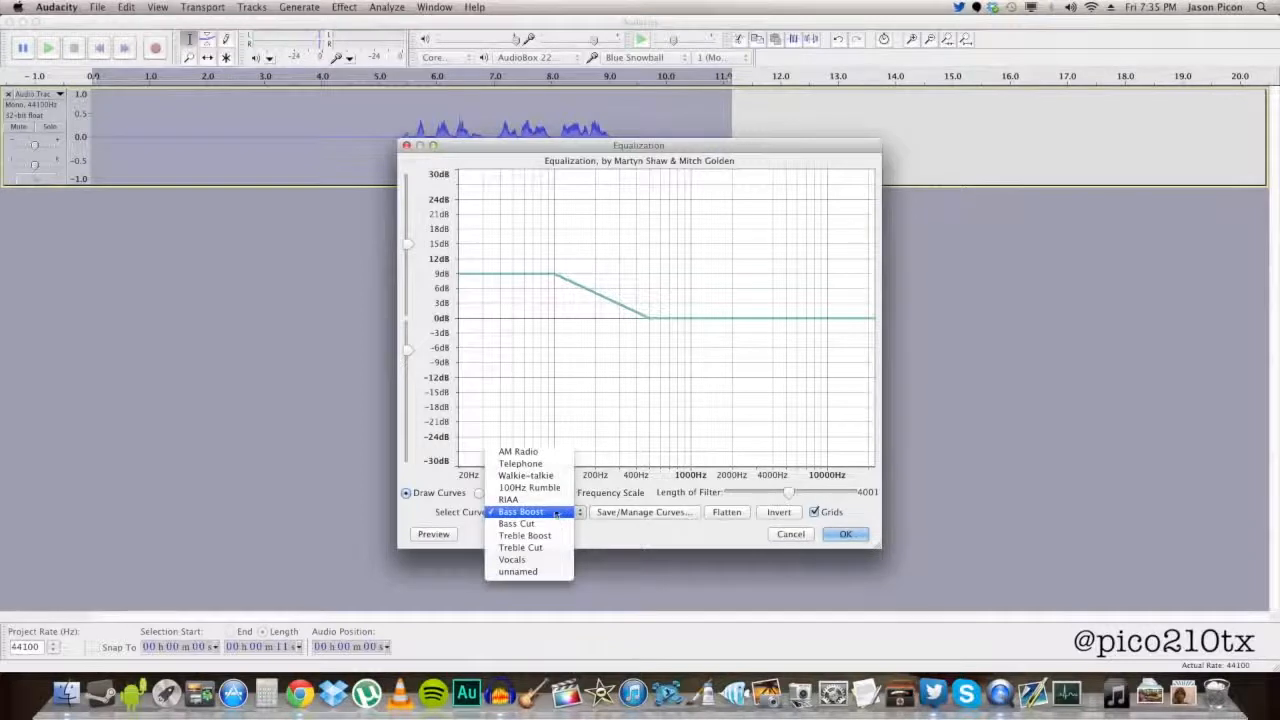
left_click(545, 535)
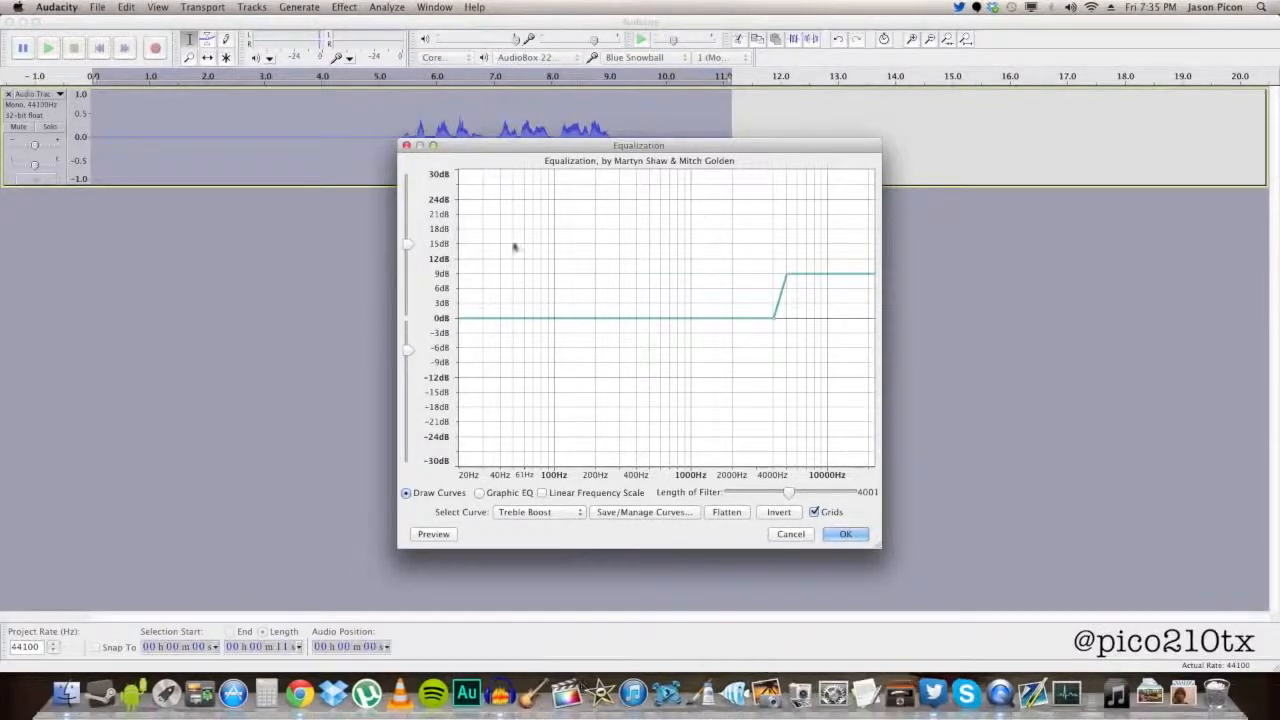
left_click(845, 534)
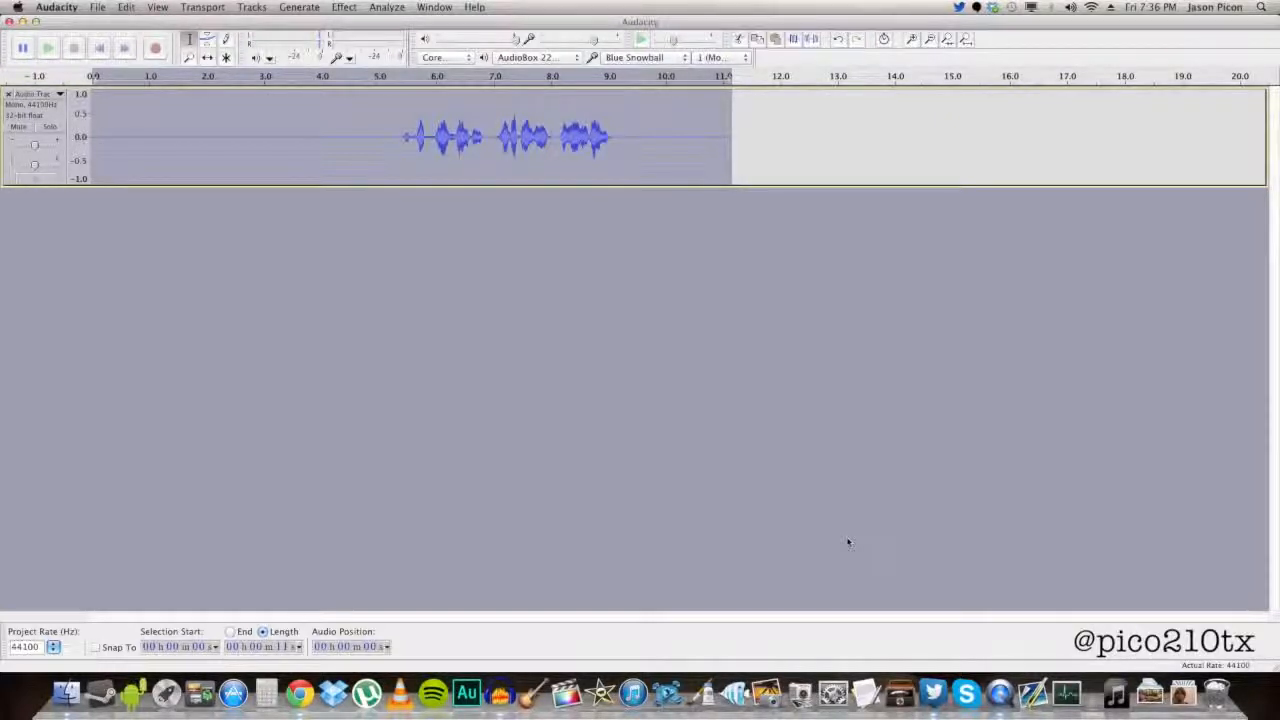
Step: Normalize the equalized track once more with the existing Normalize settings
left_click(344, 8)
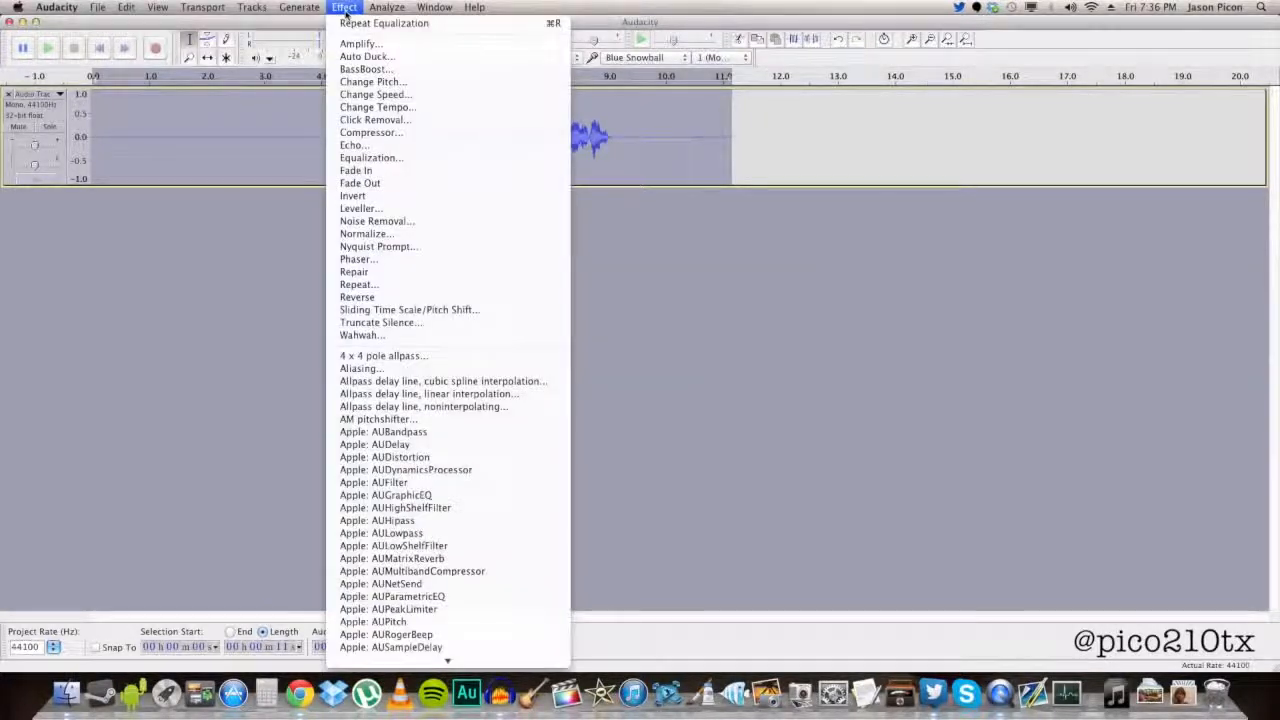
left_click(362, 234)
left_click(711, 396)
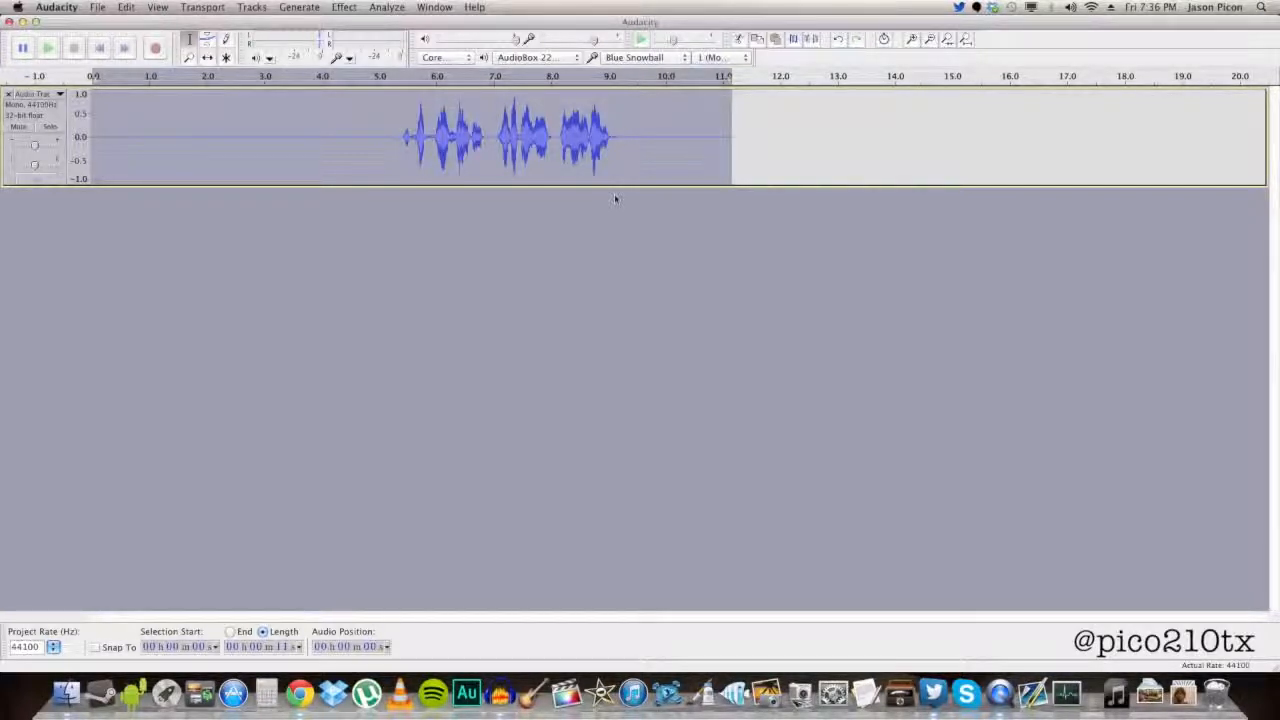
Step: Apply the Hard Limiter to the whole track with a dB limit of -4, wet level 1.0 and residue level 0.0
left_click(345, 8)
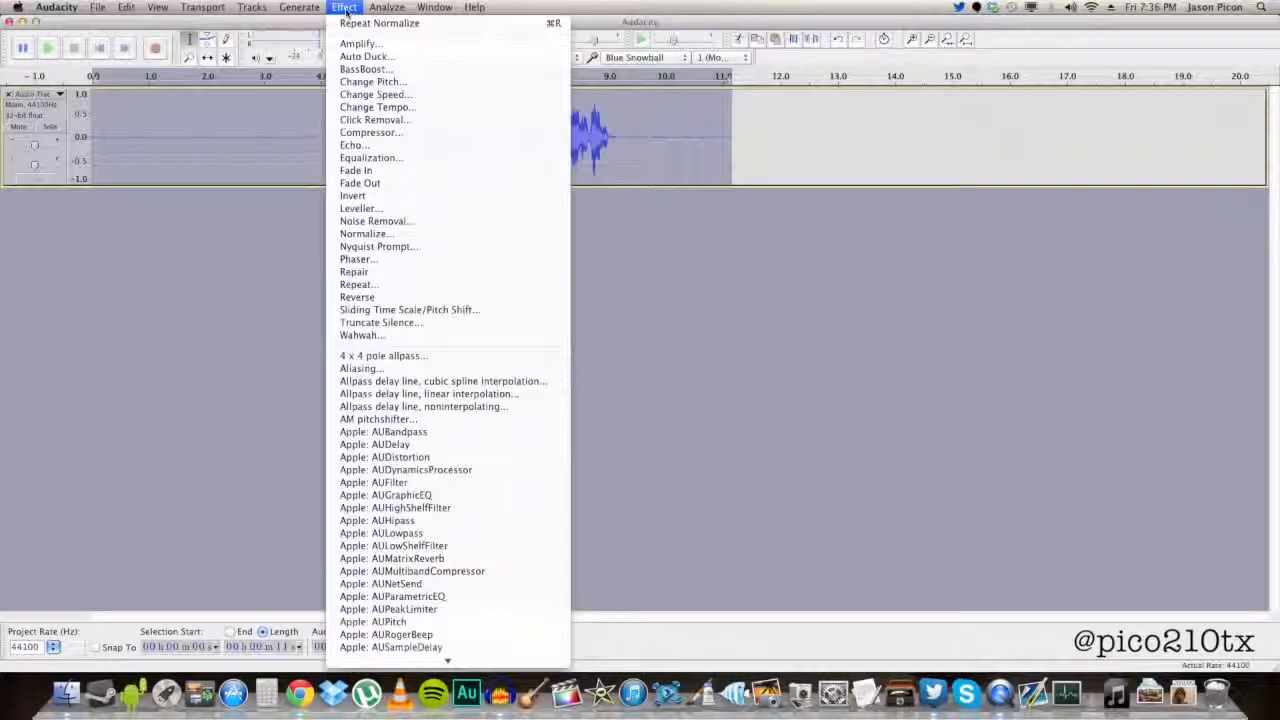
mouse_move(488, 667)
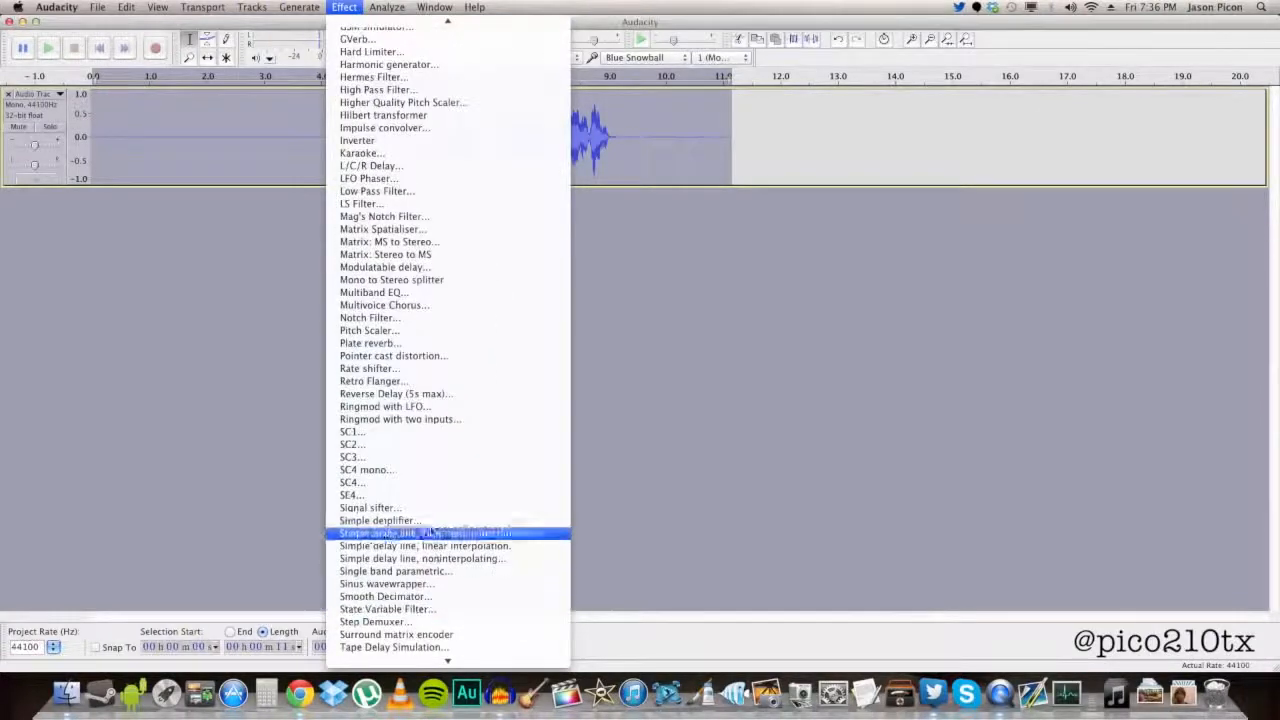
left_click(405, 52)
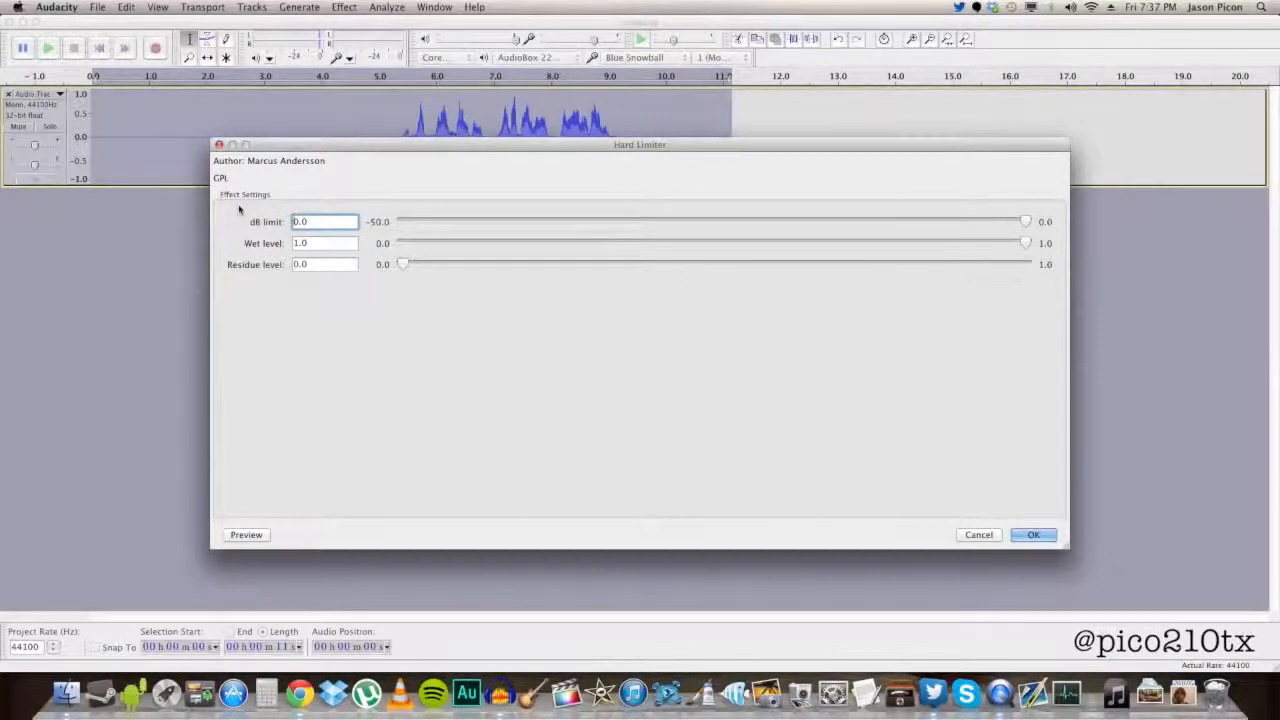
left_click_drag(308, 222, 198, 211)
type("-4")
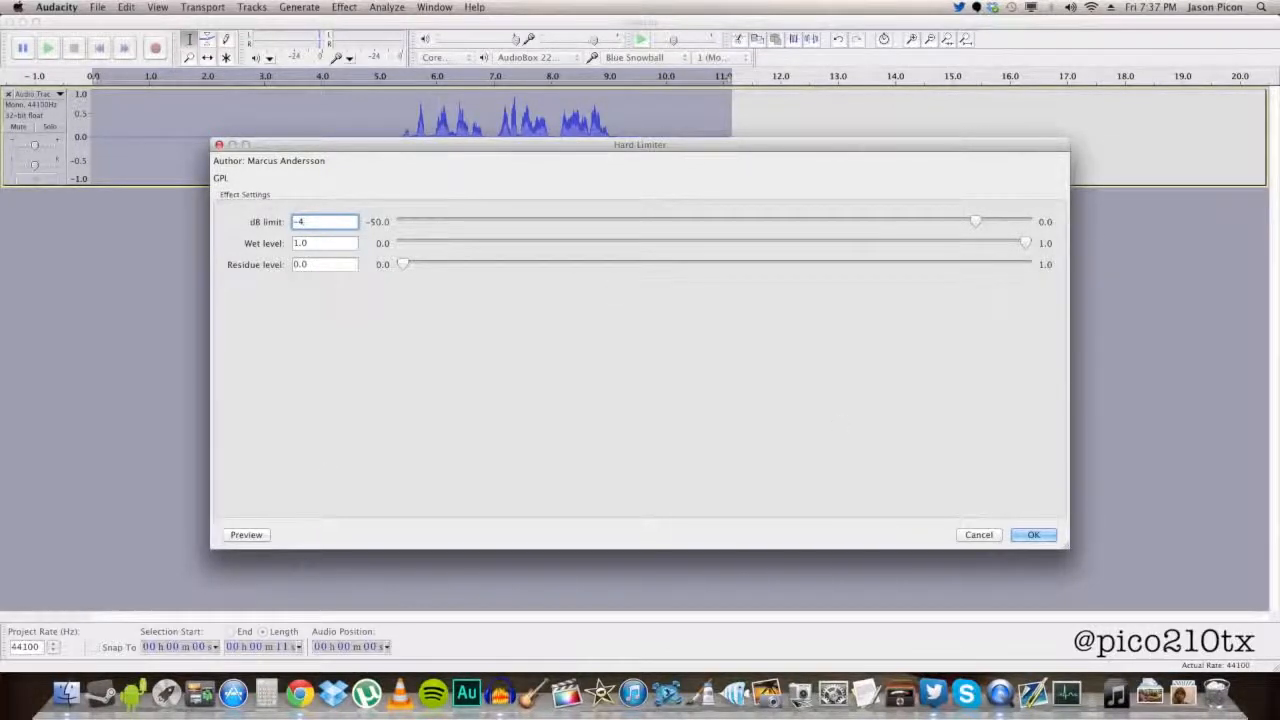
left_click(1030, 536)
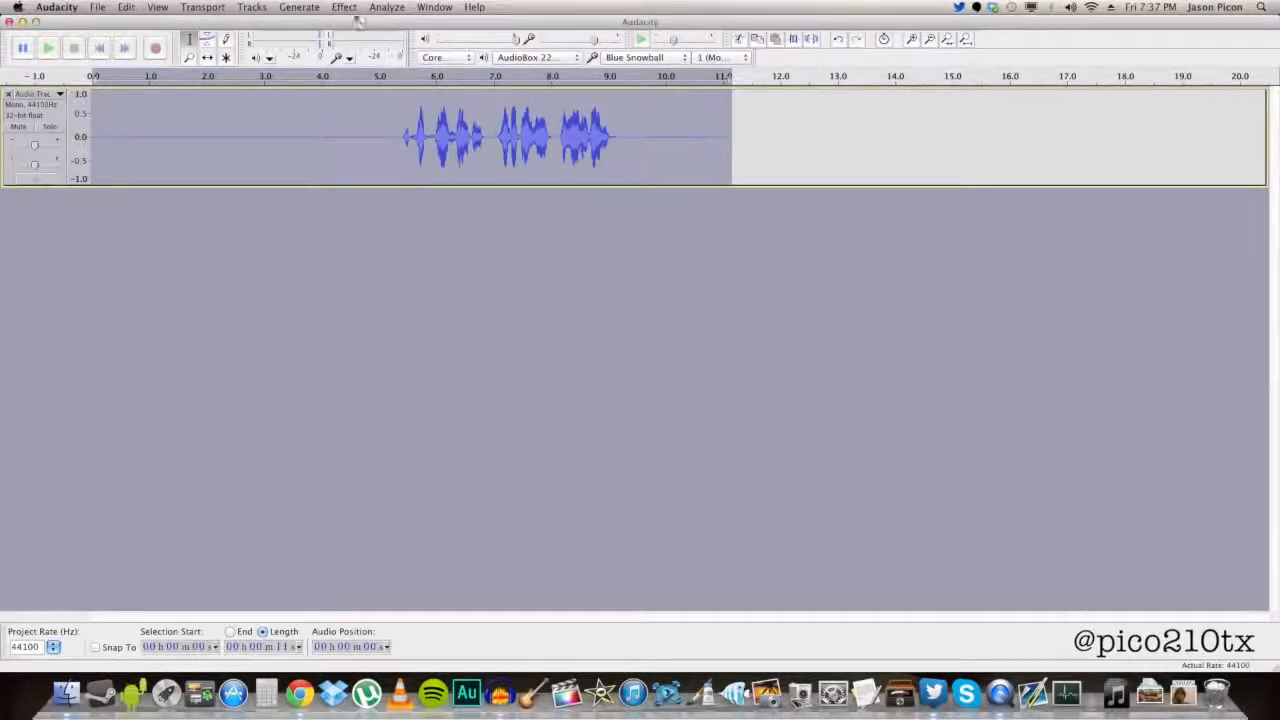
Step: Normalize the limited track to a maximum amplitude of -1.0 dB with DC offset removal
left_click(345, 8)
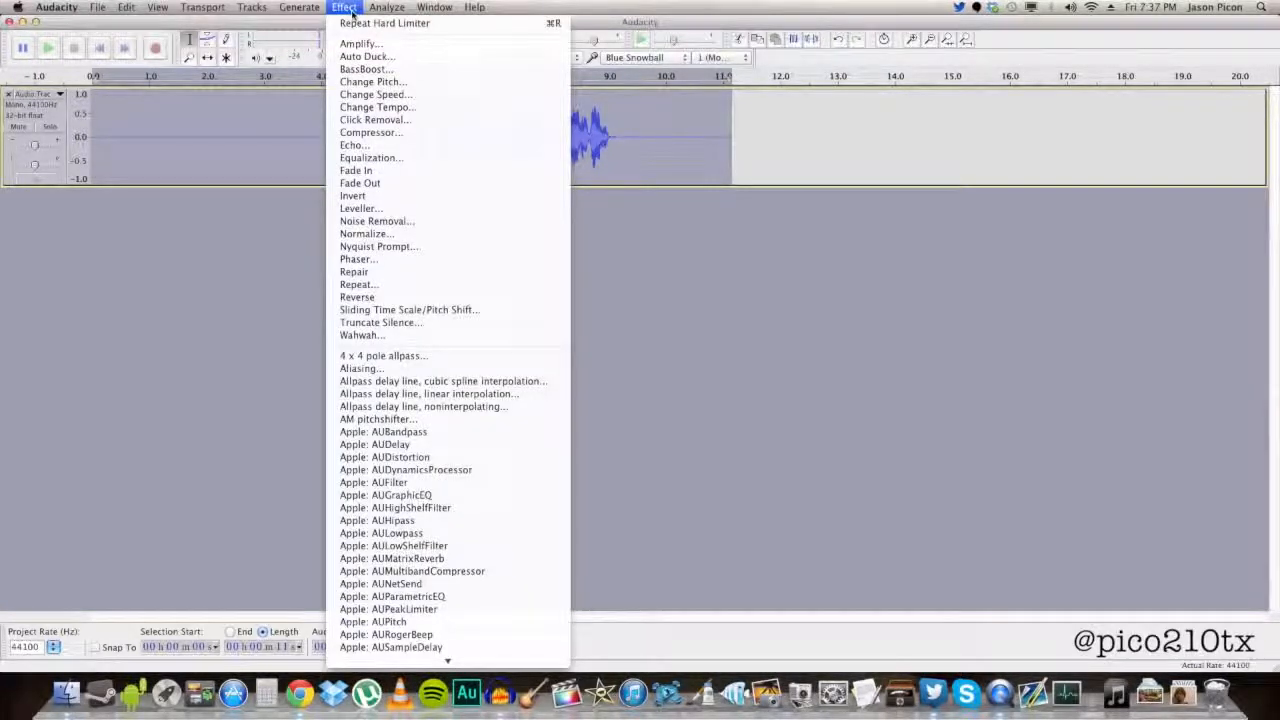
left_click(392, 238)
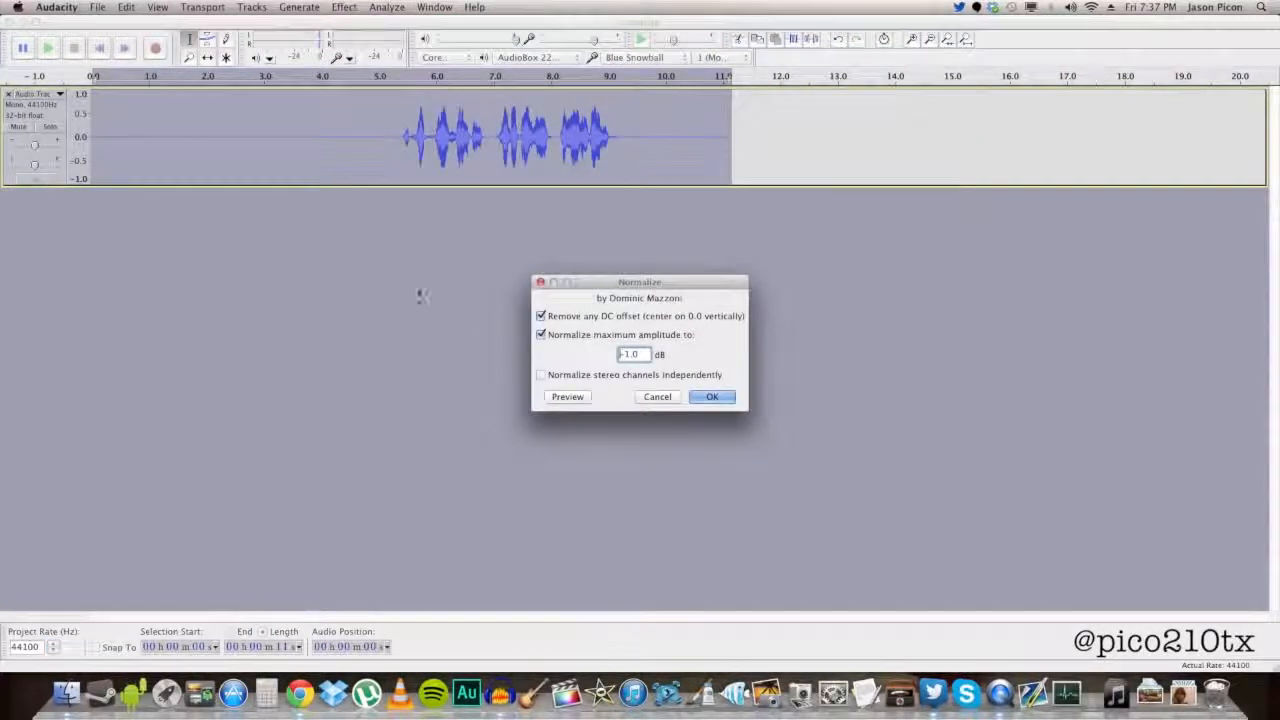
left_click(706, 396)
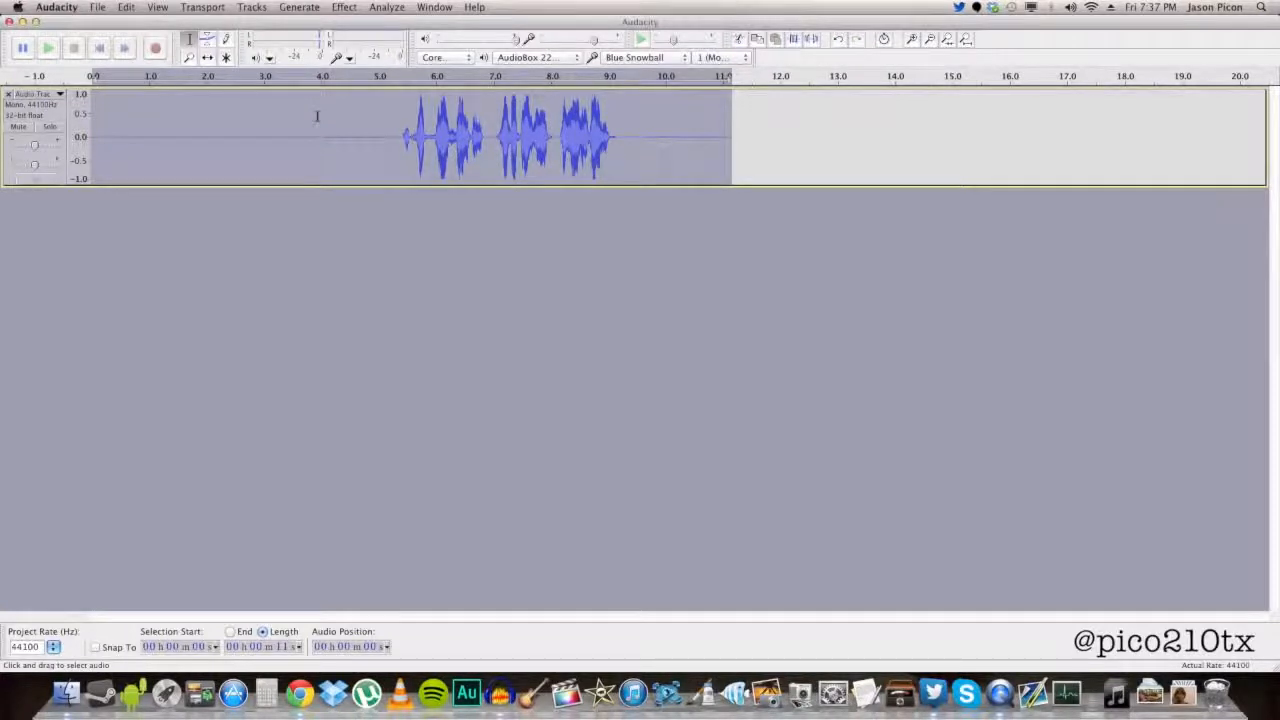
Step: Play back the processed voice clip from about 5 seconds, just before the speech begins
left_click(386, 131)
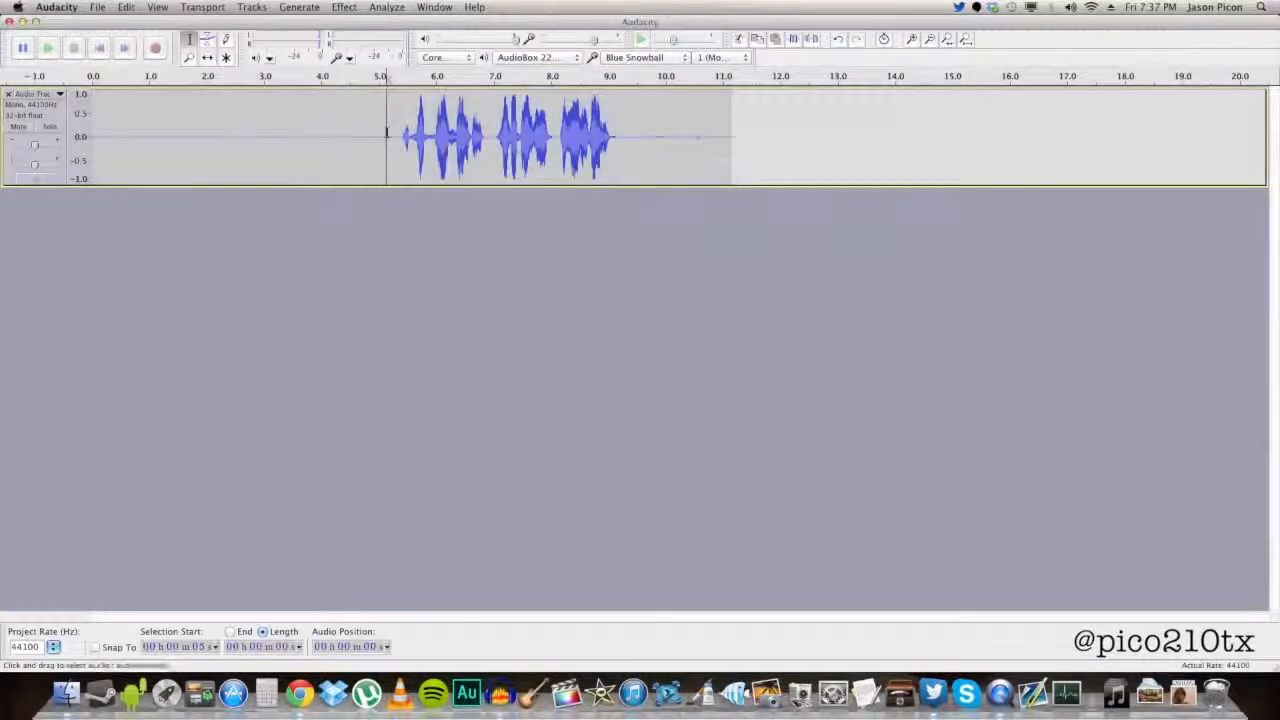
key("space")
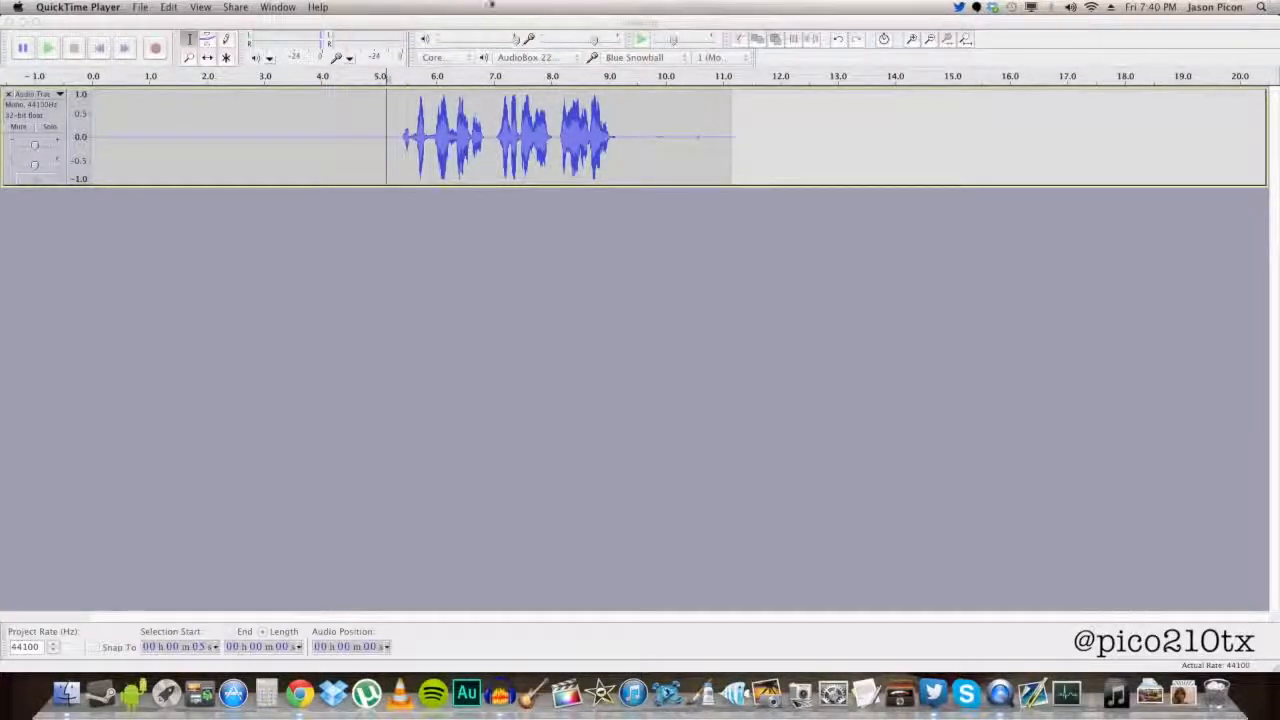
Step: Examine the file formats available for exporting the audio, keeping WAV (Microsoft) signed 16 bit PCM, and leave without exporting
left_click(142, 7)
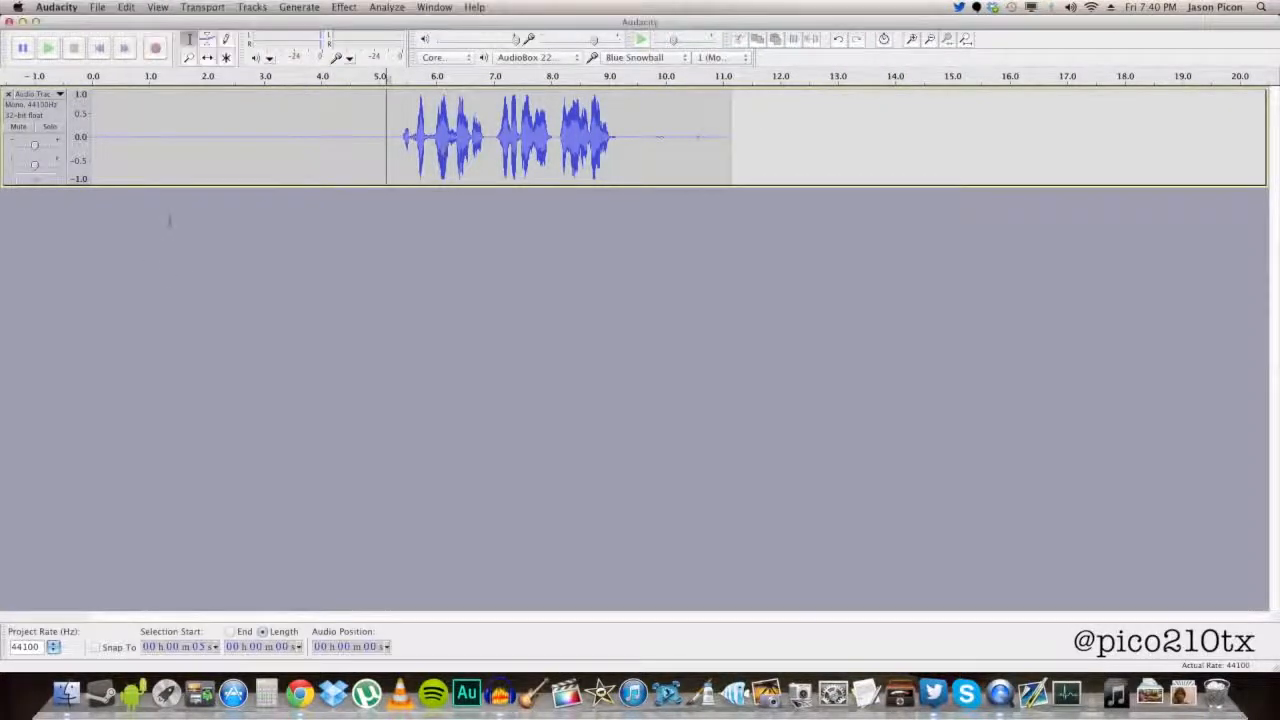
left_click(99, 8)
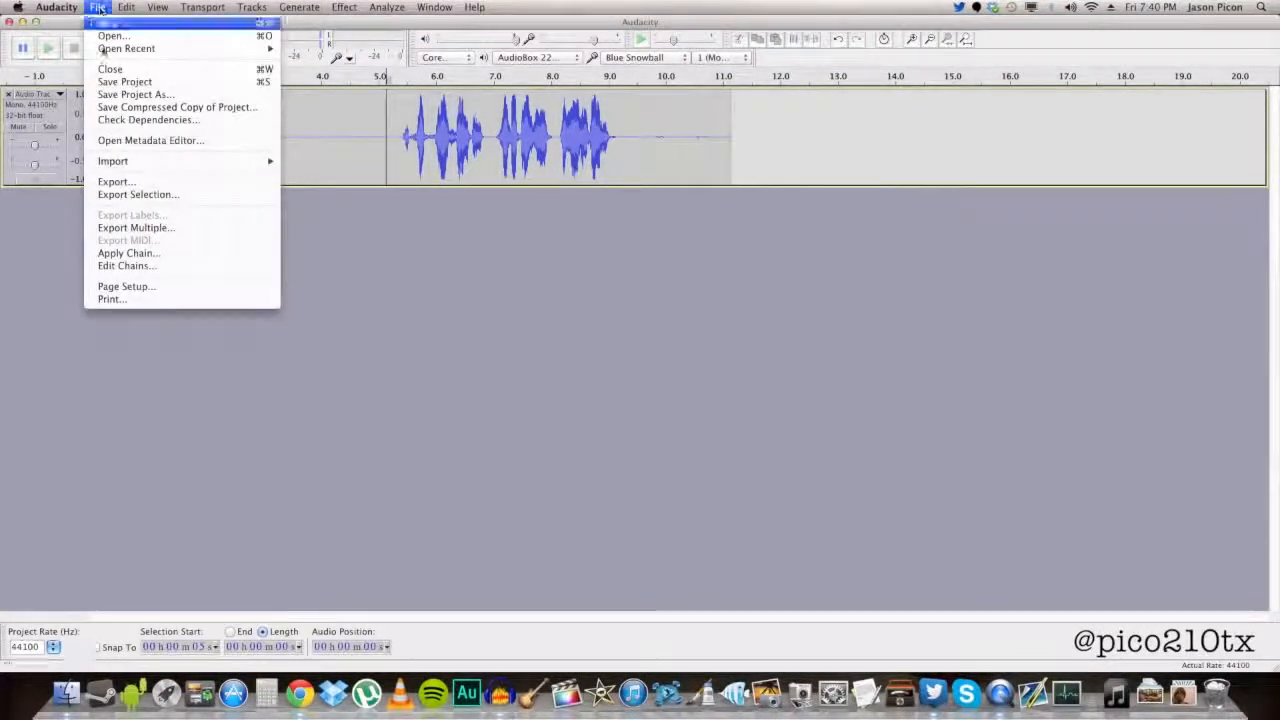
left_click(154, 185)
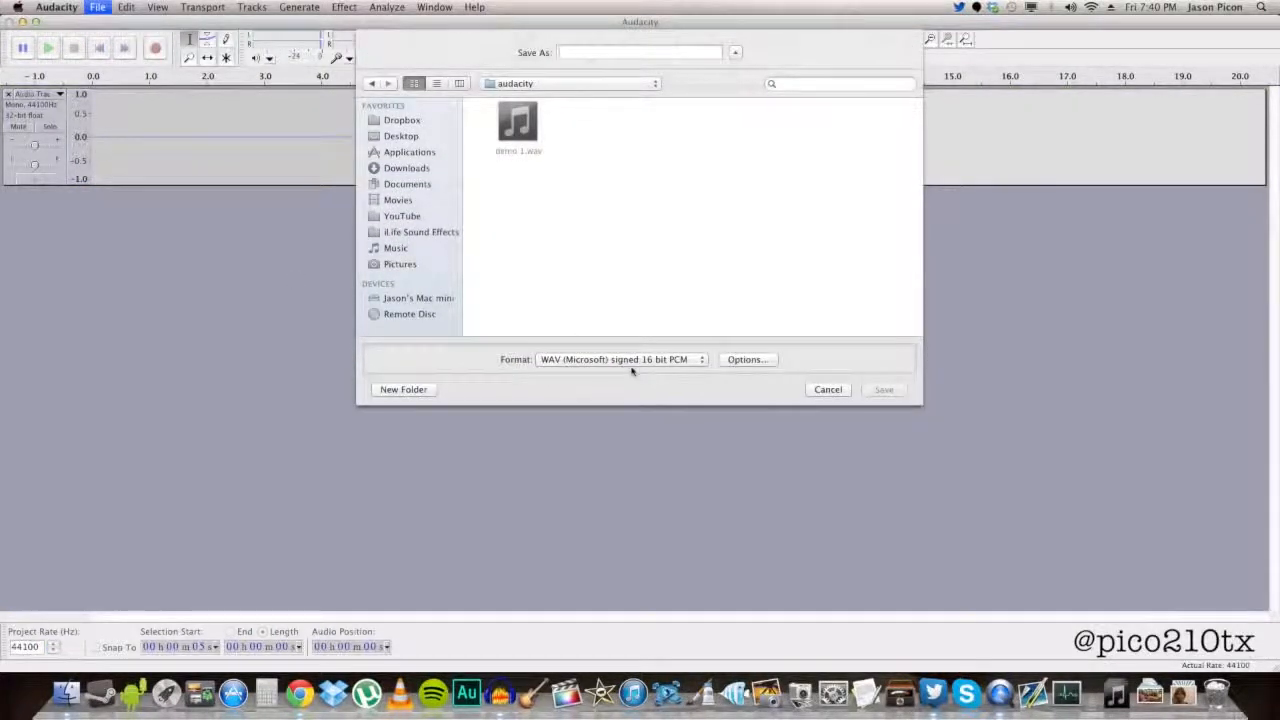
left_click(663, 362)
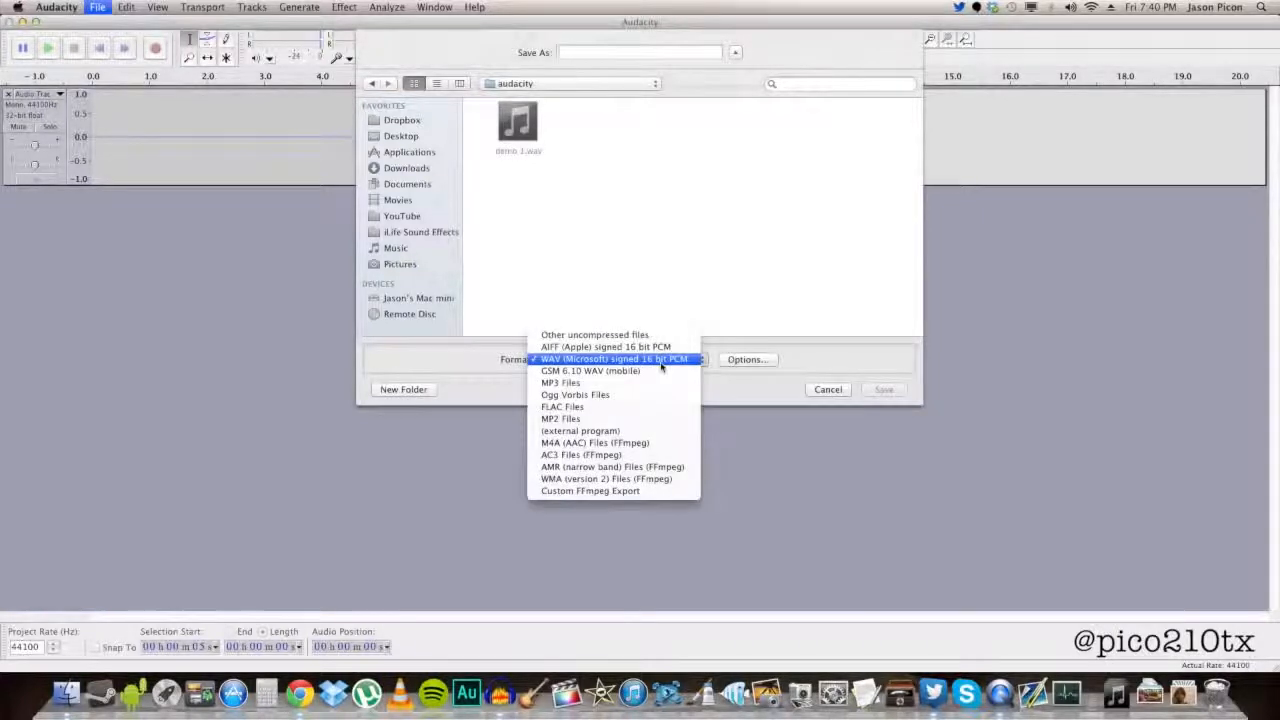
left_click(826, 355)
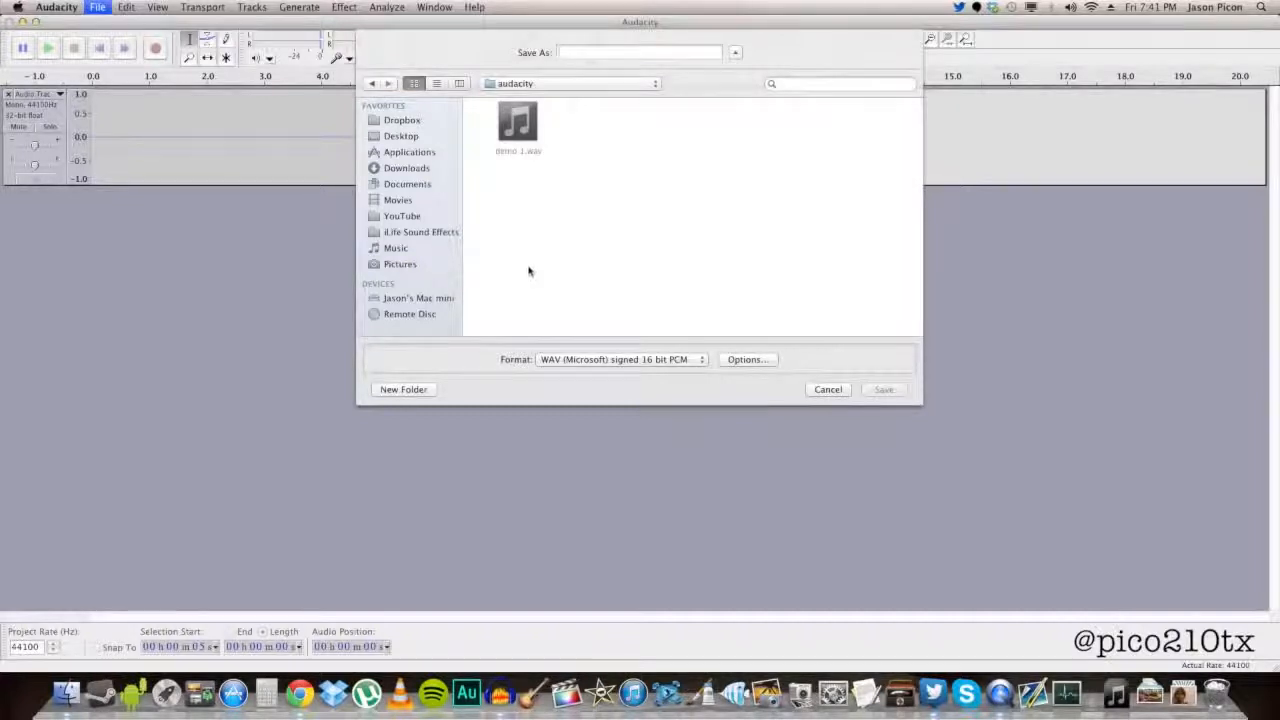
left_click(826, 387)
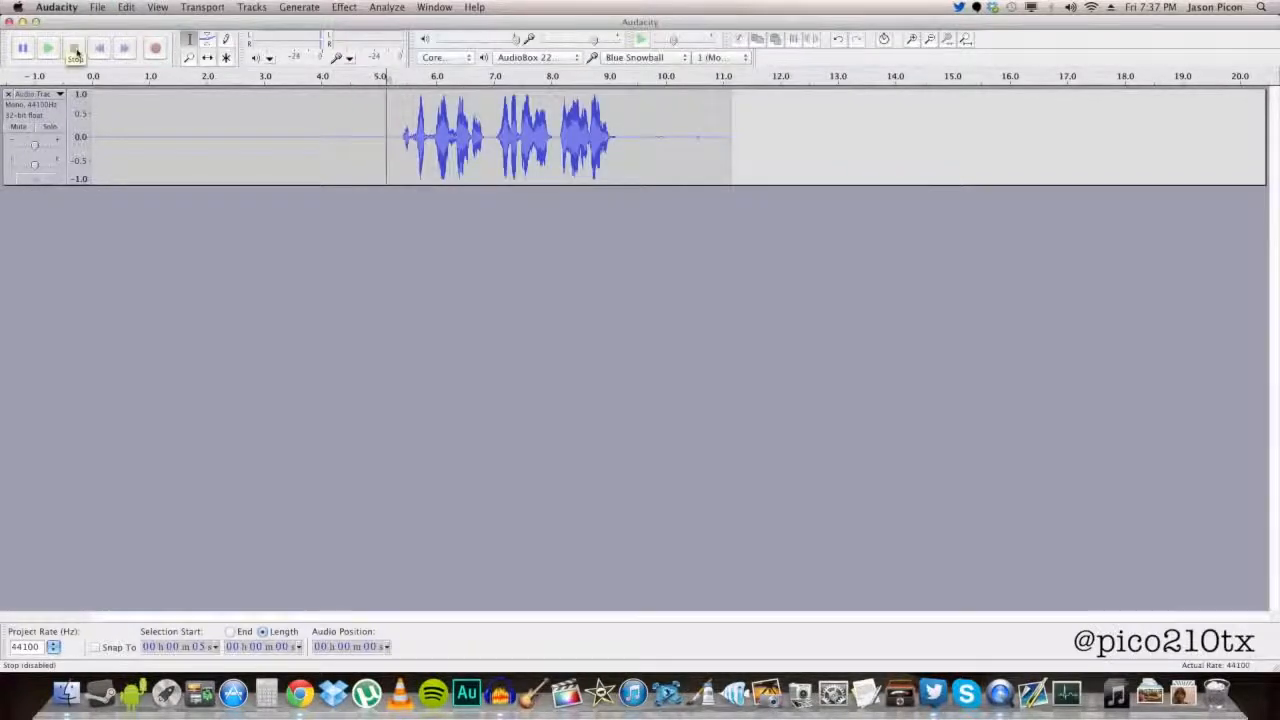